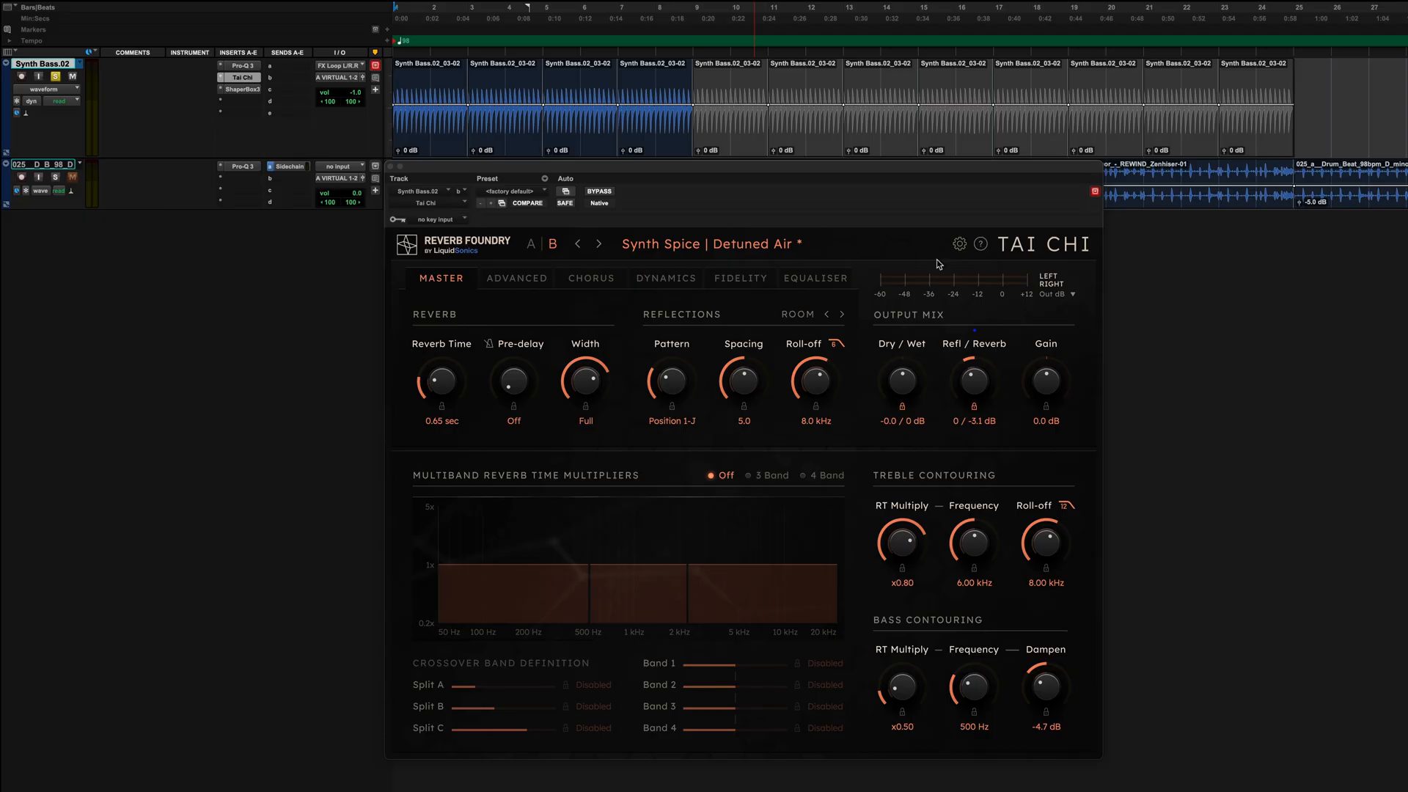
Choose the Detuned Air factory preset from the Synth Spice category.
{"action": "left_click", "coordinate": [760, 252]}
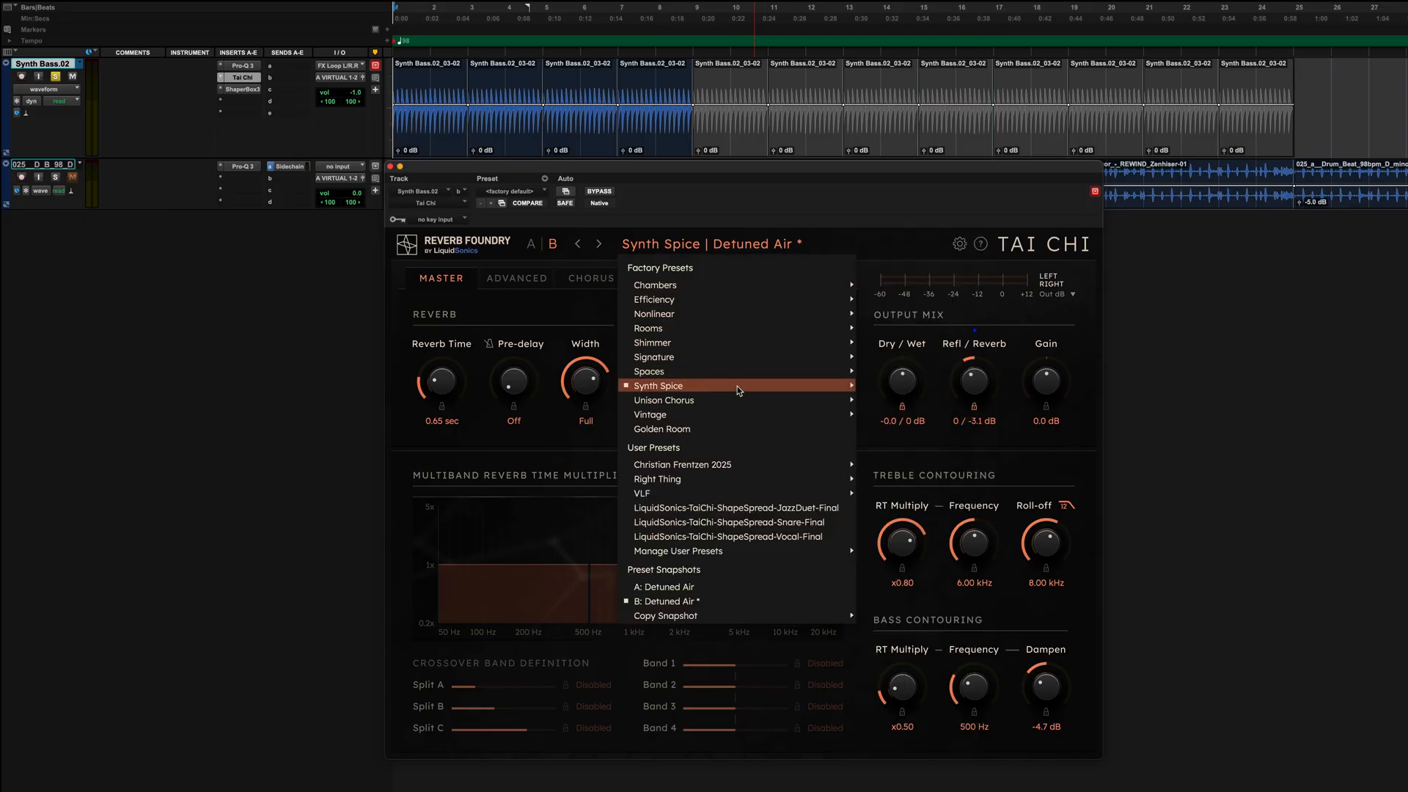
{"action": "mouse_move", "coordinate": [738, 388]}
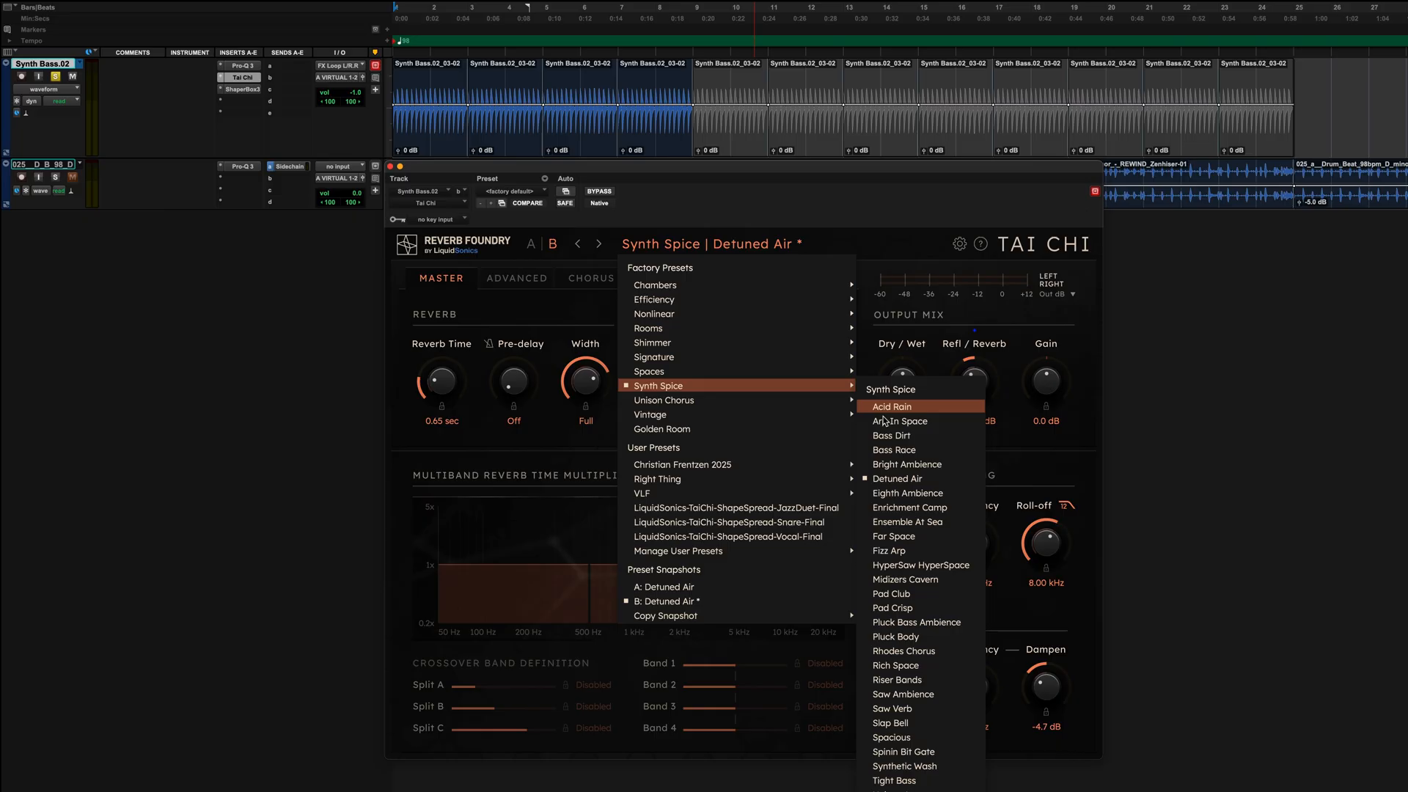
{"action": "left_click", "coordinate": [948, 482]}
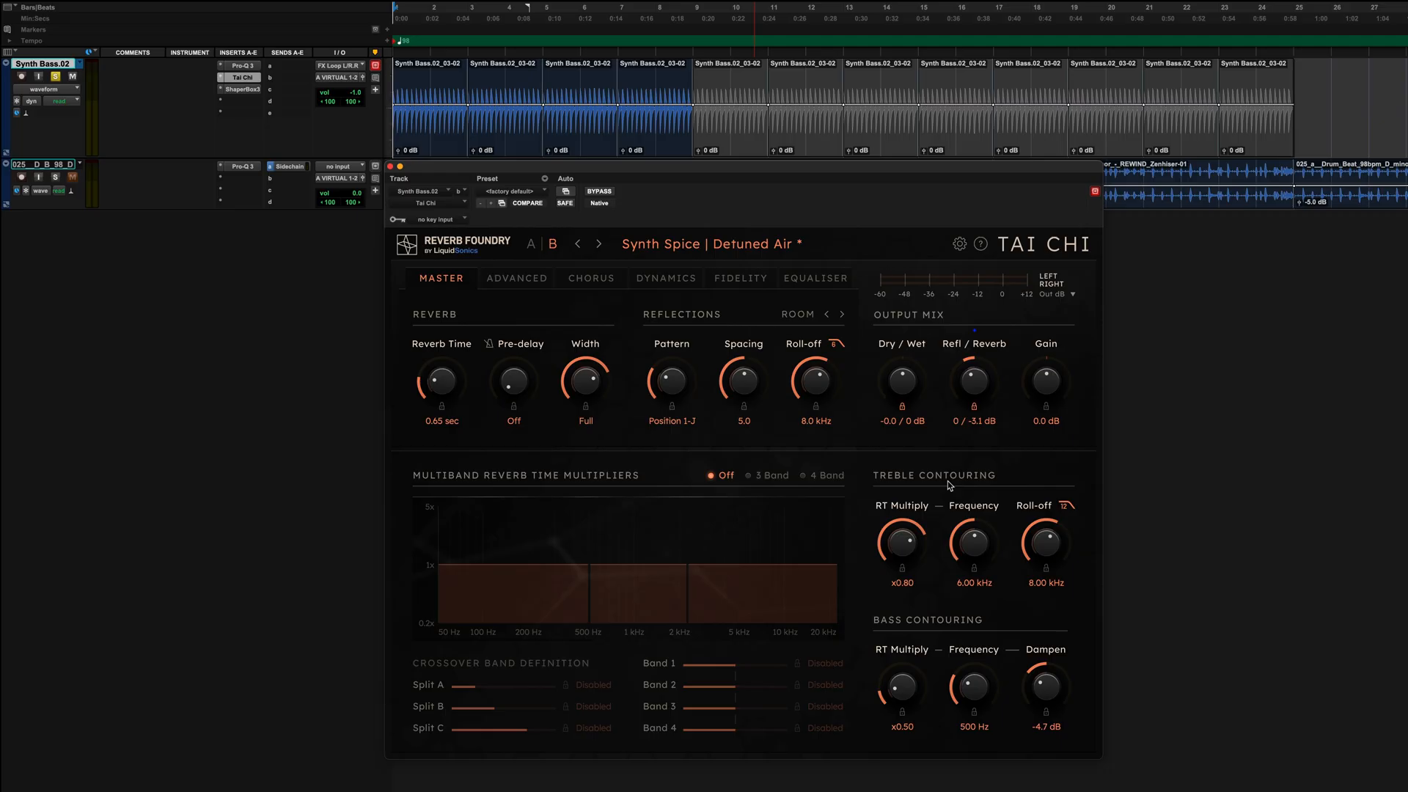
Play the synth bass loop and compare it with the reverb bypassed and active, then stop playback.
{"action": "key", "text": "shift+v"}
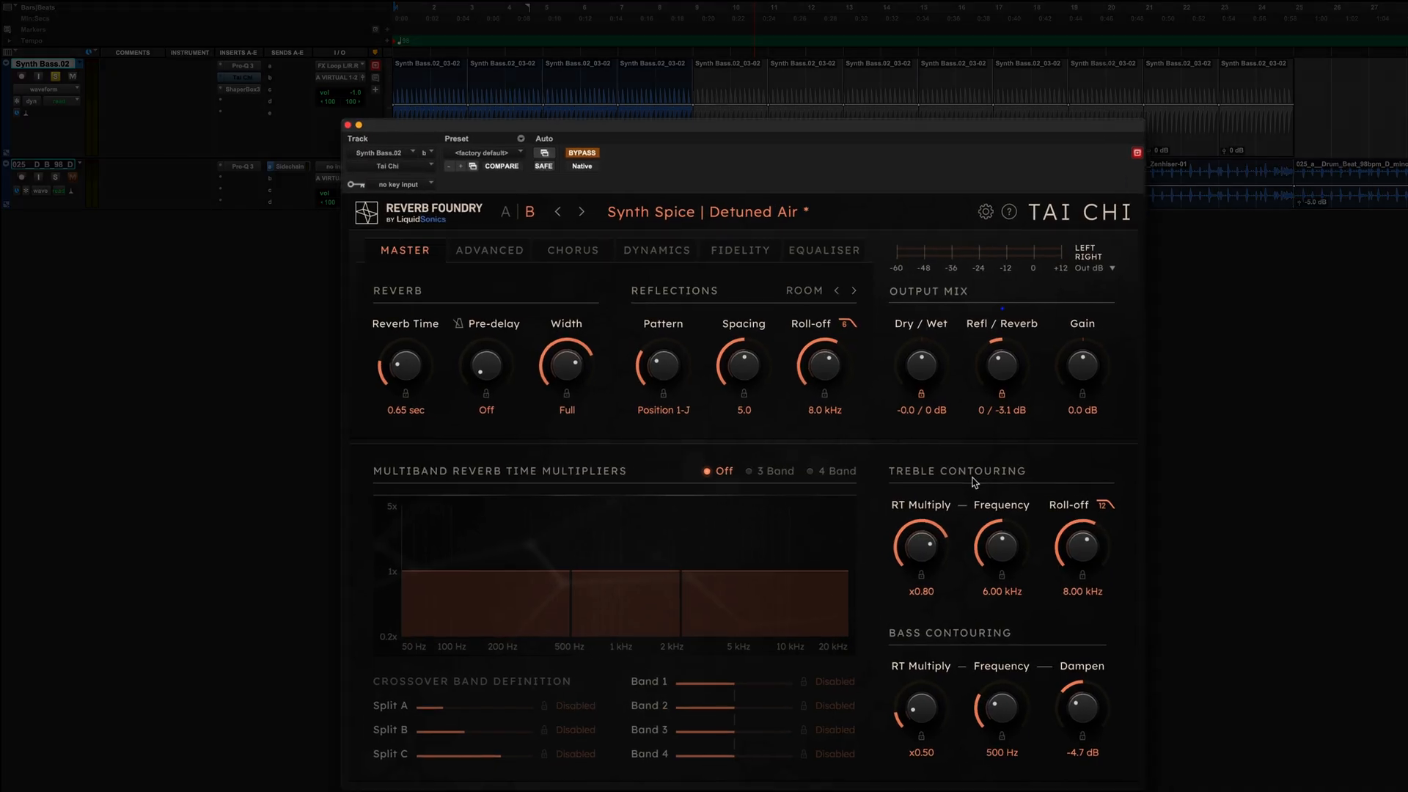
{"action": "key", "text": "space"}
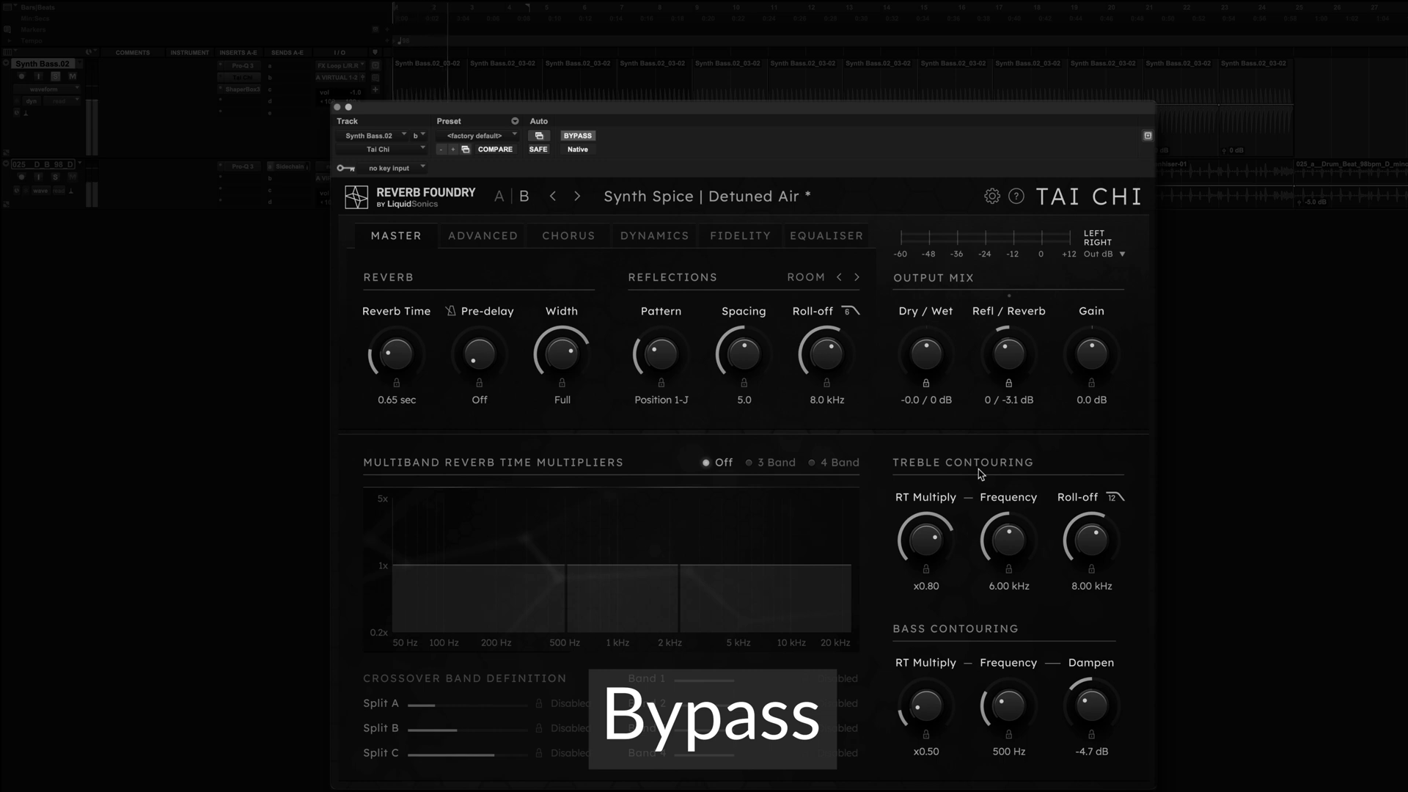
{"action": "key", "text": "shift+v"}
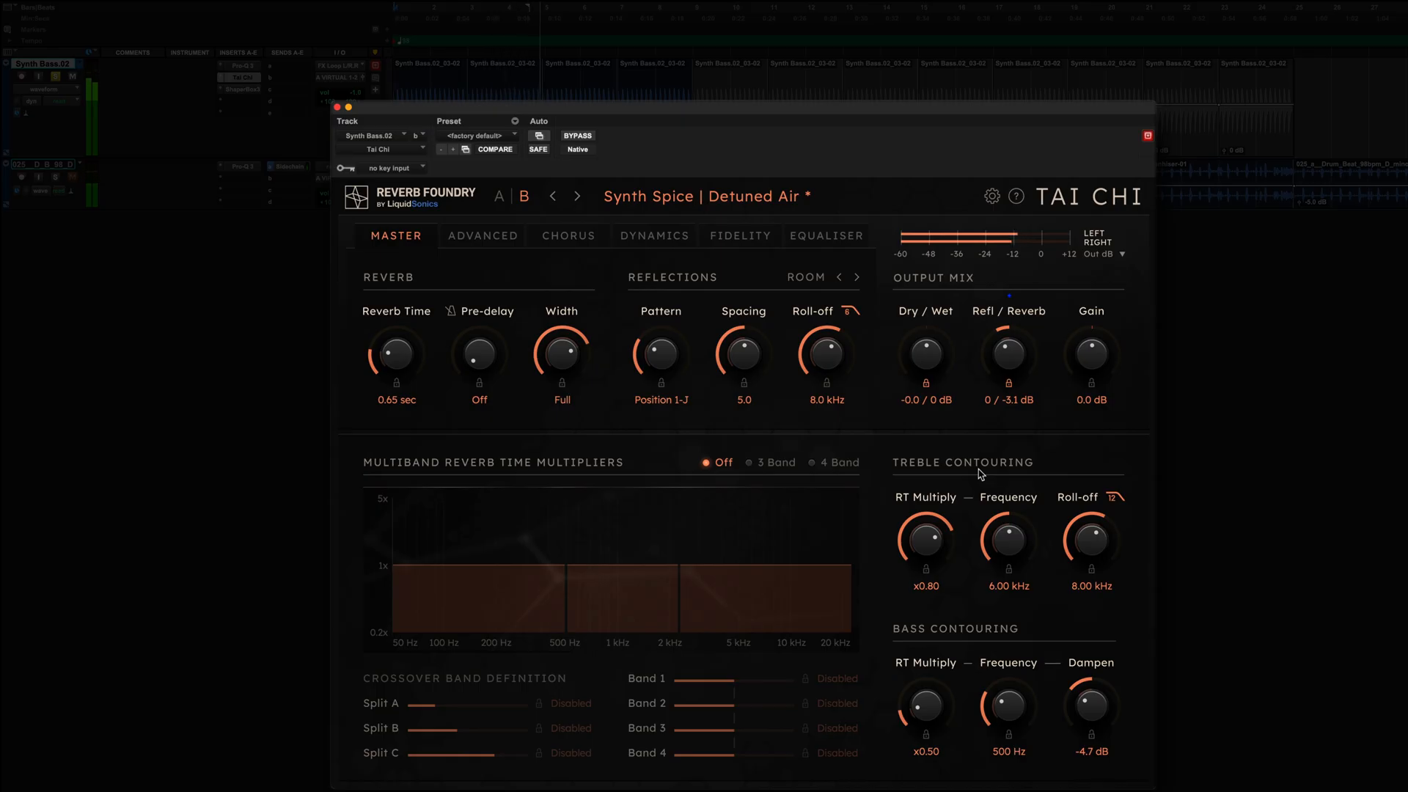
{"action": "key", "text": "shift+v"}
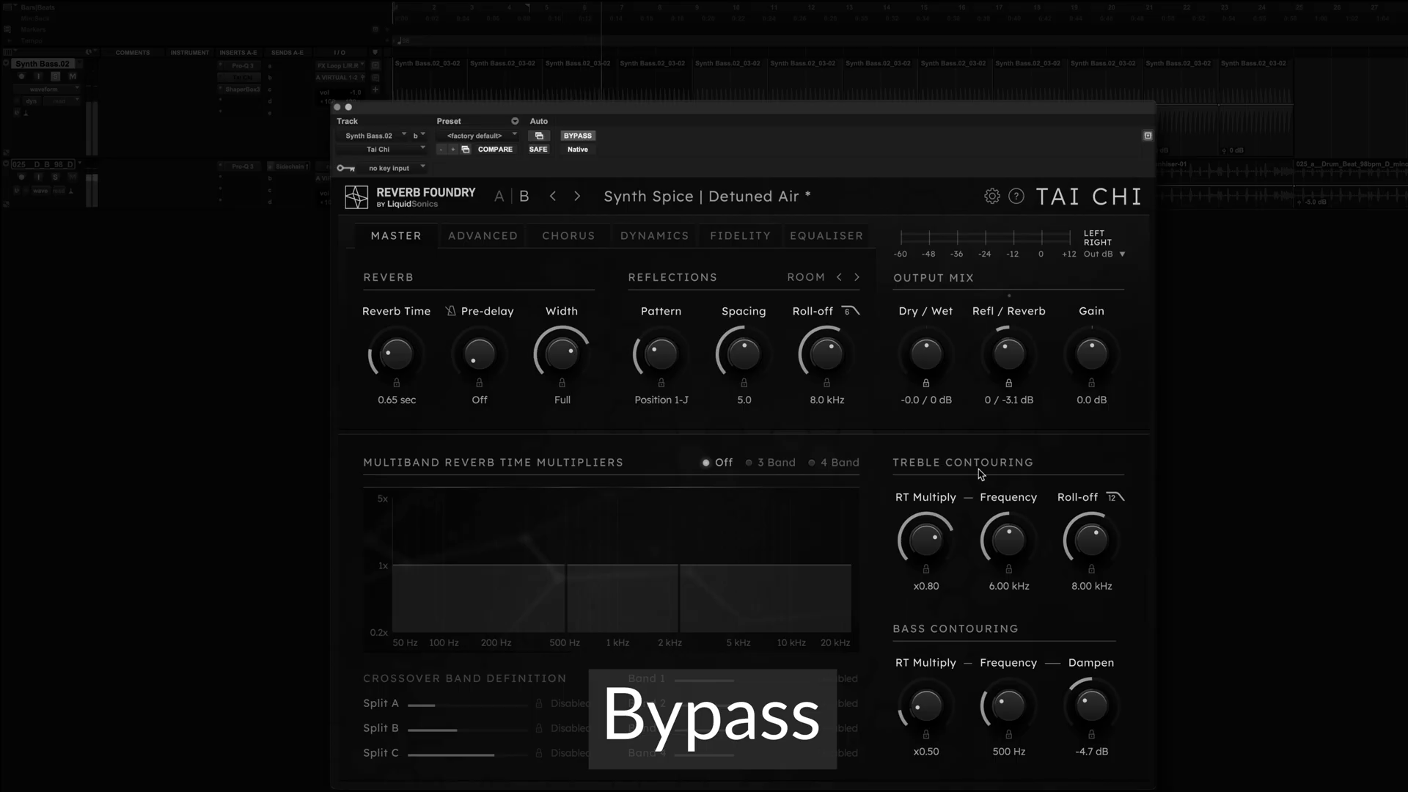
{"action": "key", "text": "shift+v"}
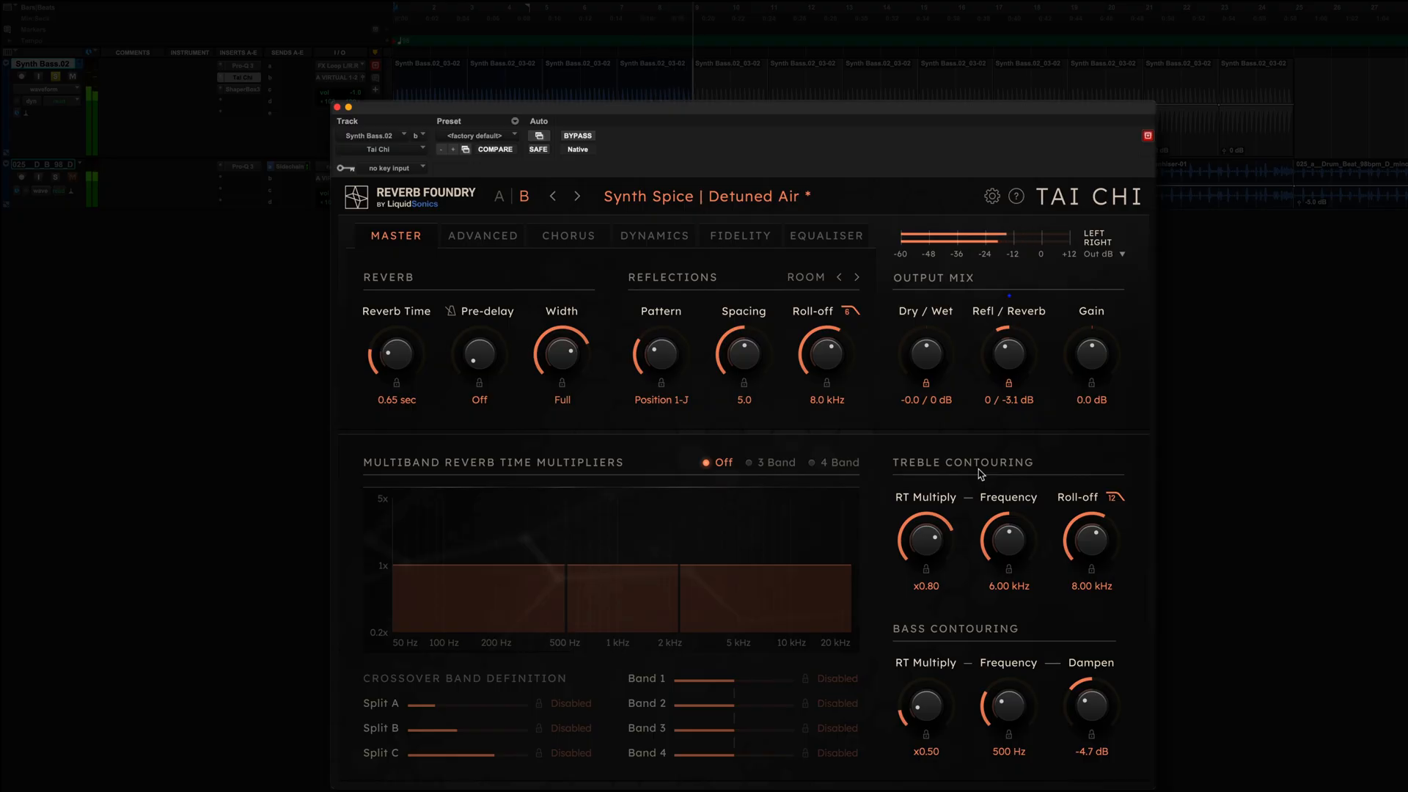
{"action": "key", "text": "space"}
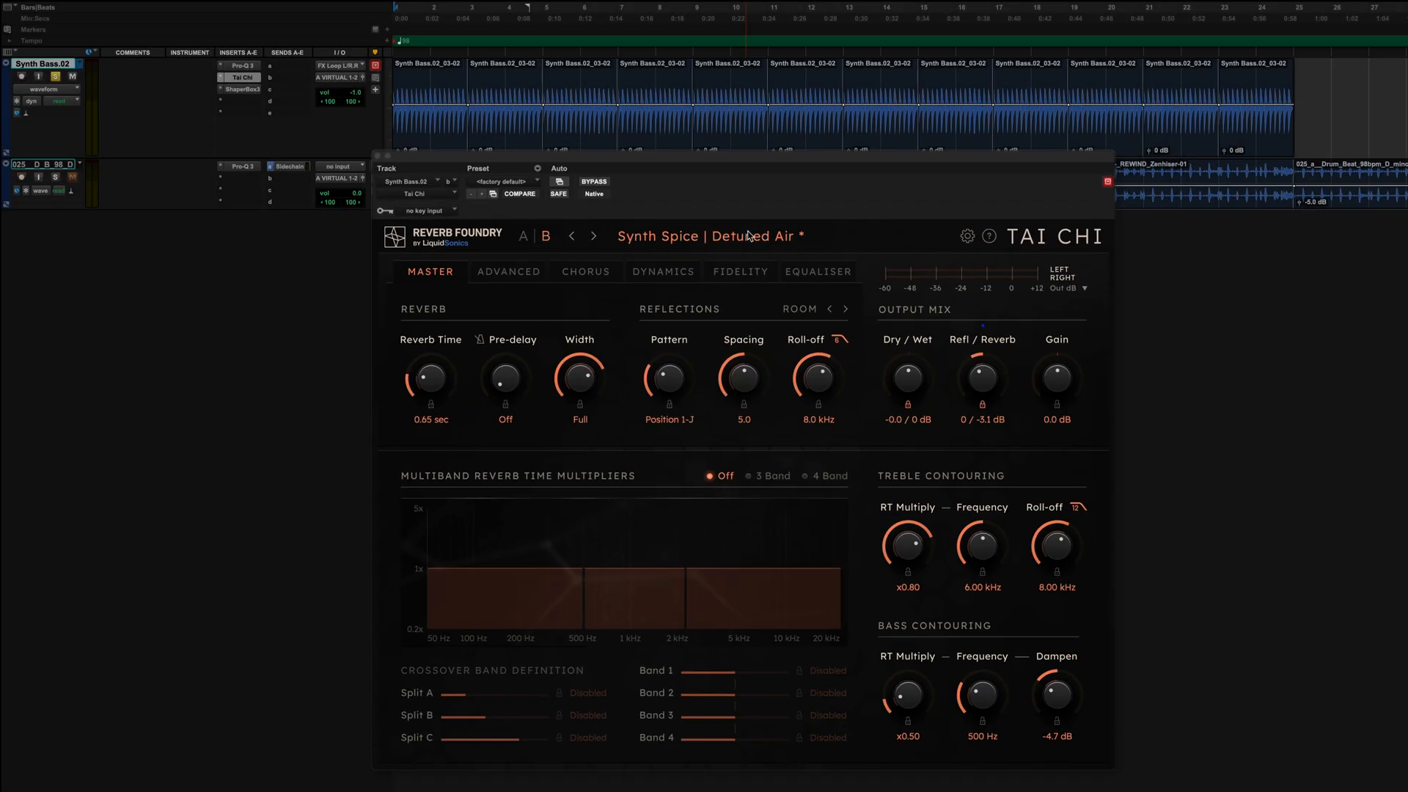
Reload the unmodified Detuned Air preset from the Synth Spice factory presets.
{"action": "left_click", "coordinate": [708, 243]}
{"action": "mouse_move", "coordinate": [737, 387]}
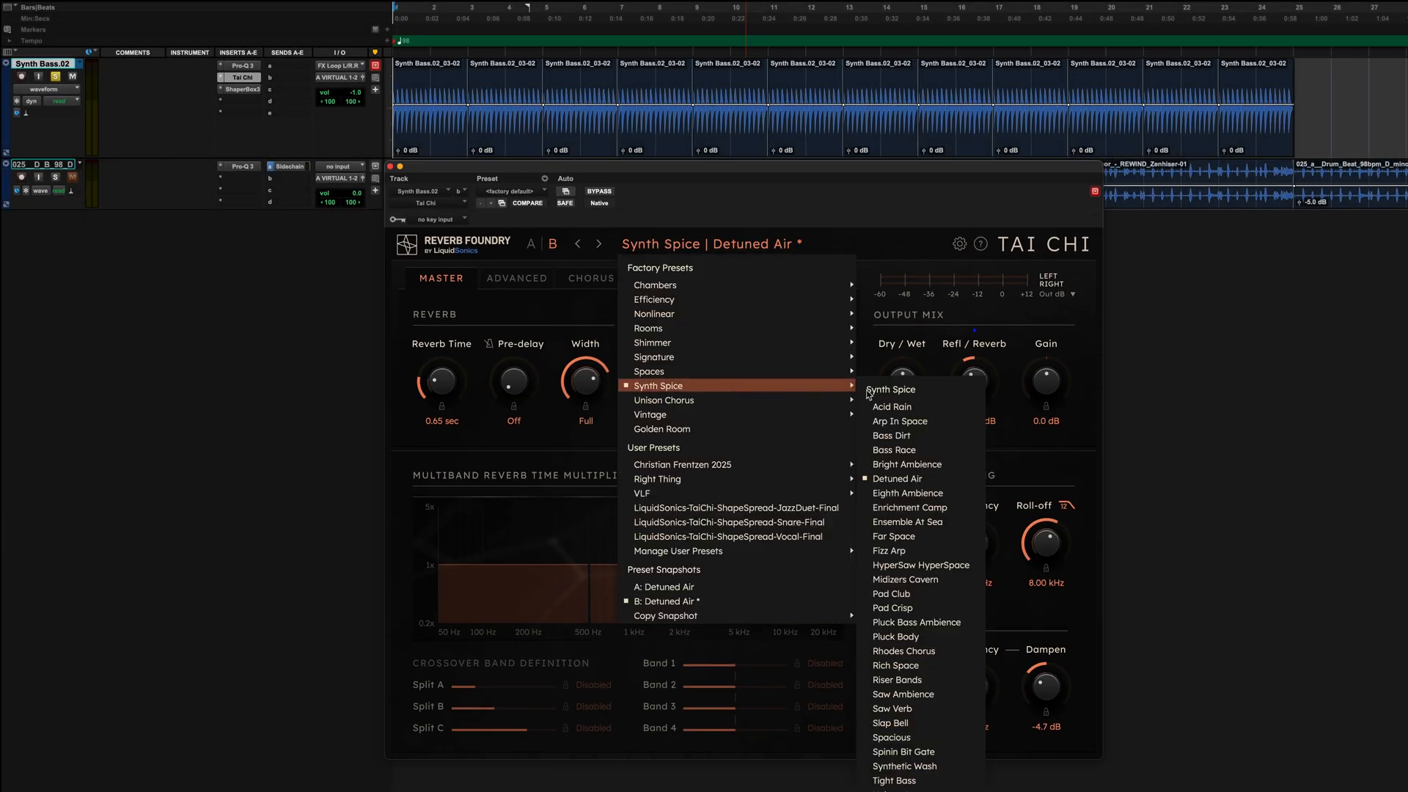
{"action": "left_click", "coordinate": [915, 481]}
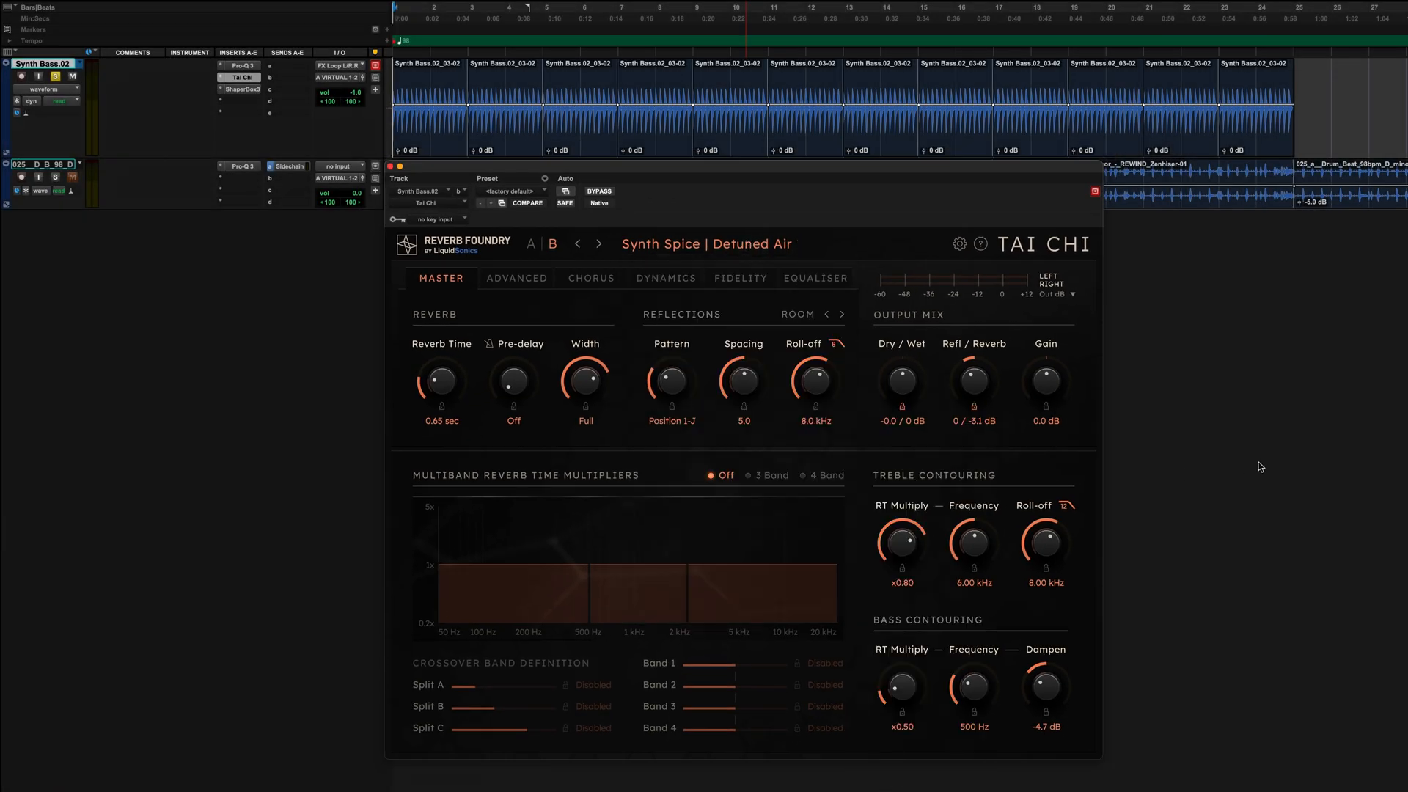
Disable the master equaliser and set the bit crusher's recirculation to 10.03 bit.
{"action": "left_click", "coordinate": [821, 240]}
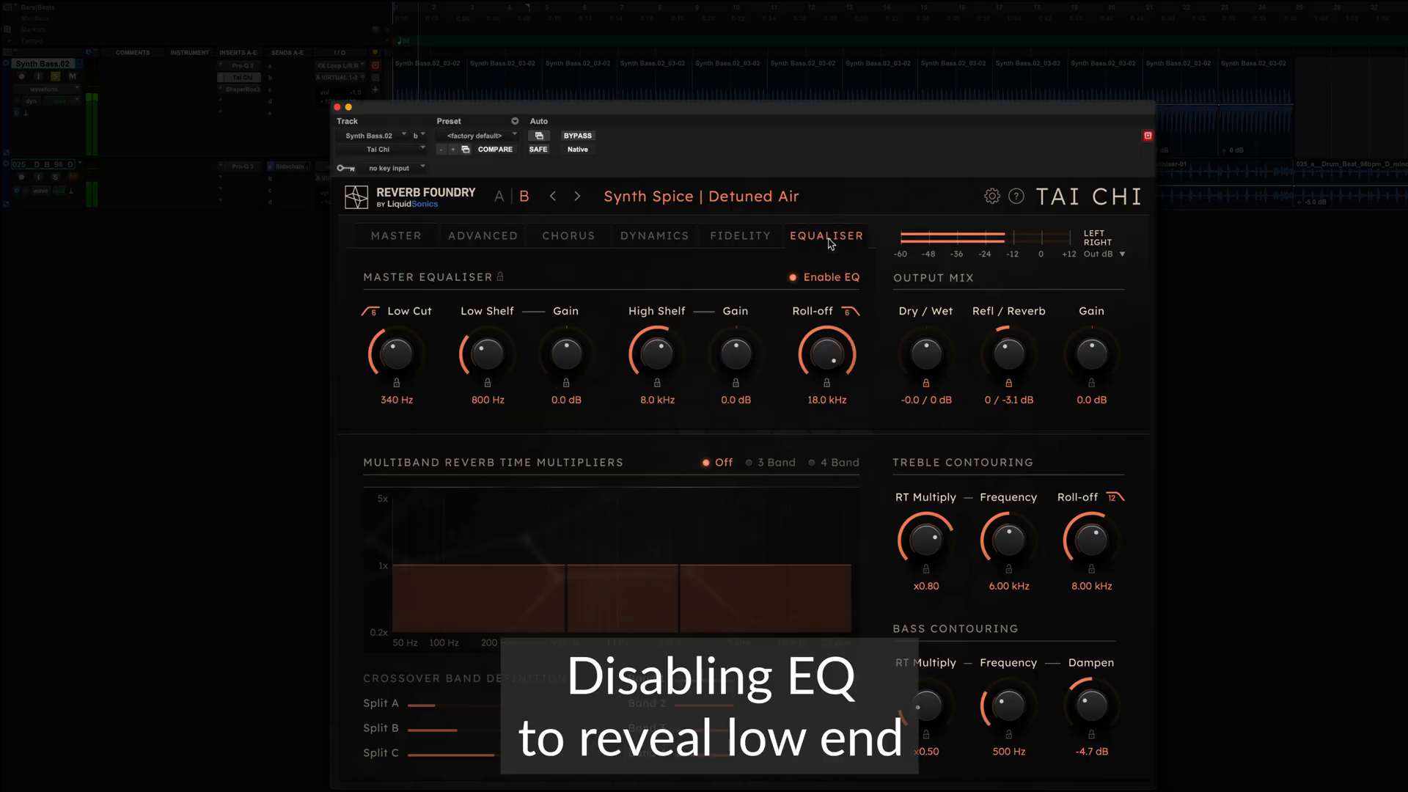
{"action": "left_click", "coordinate": [748, 238]}
{"action": "left_click_drag", "start_coordinate": [771, 350], "coordinate": [765, 483]}
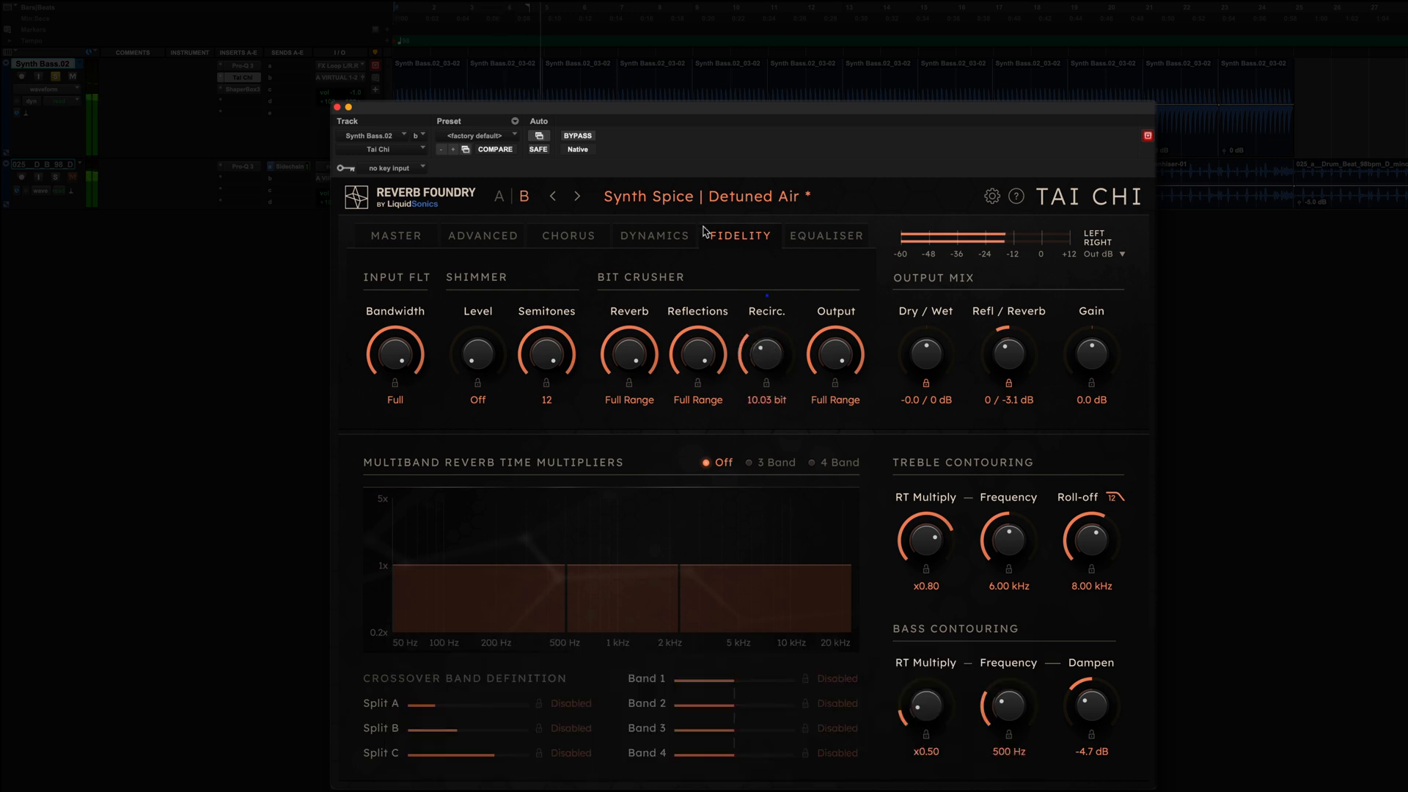
Enable Unison Chorus for the reflections and set the VLF reverb level to -1.1 dB.
{"action": "left_click", "coordinate": [590, 237]}
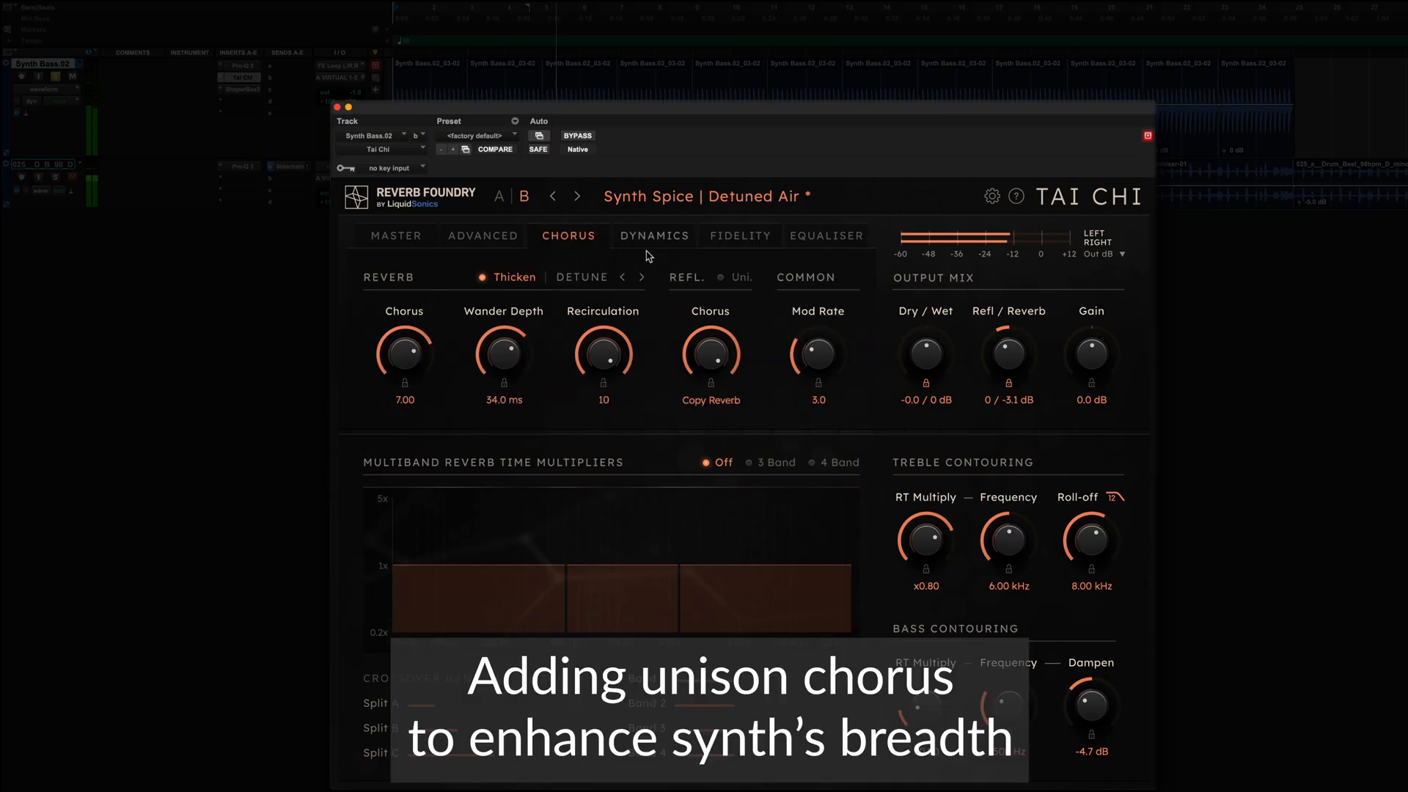
{"action": "left_click", "coordinate": [722, 279]}
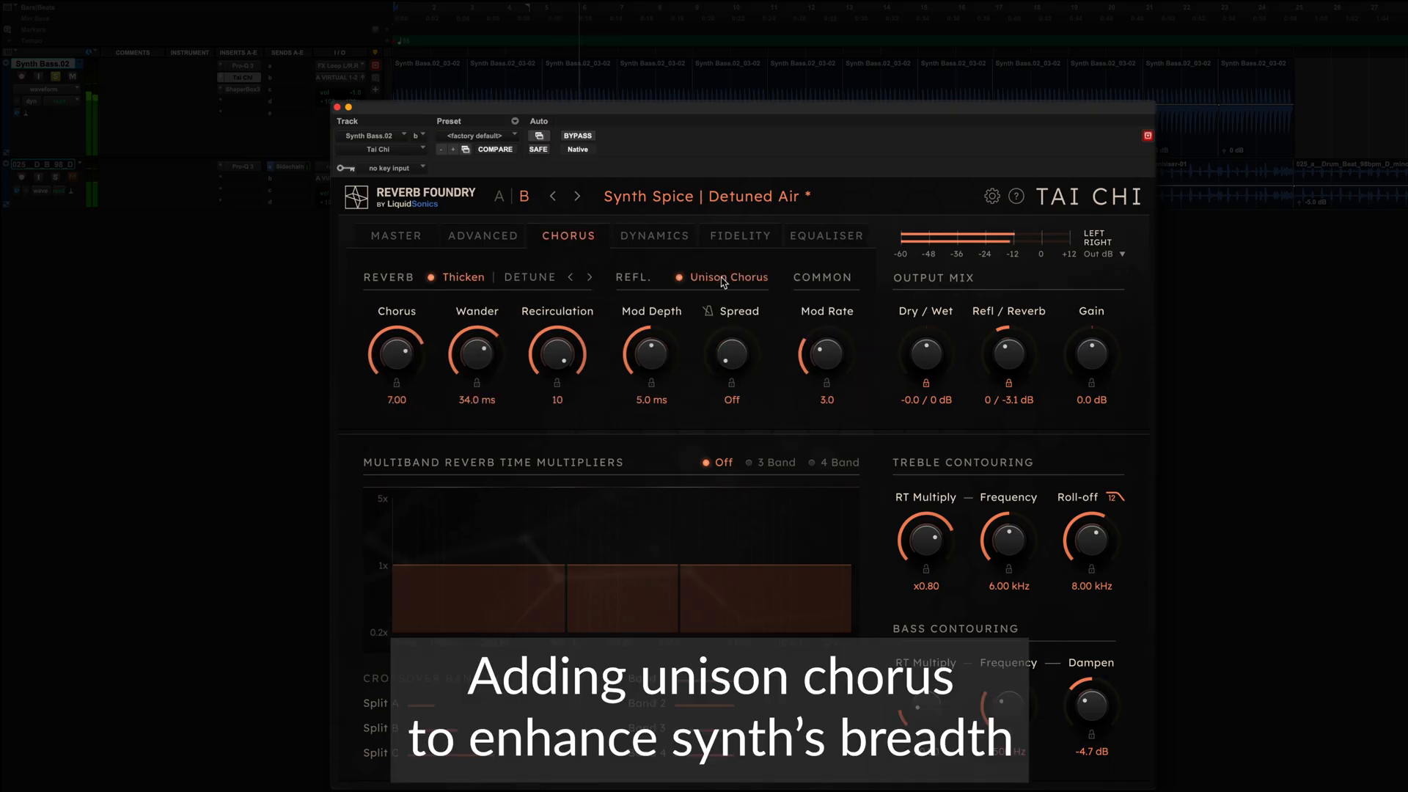
{"action": "left_click", "coordinate": [493, 242]}
{"action": "left_click_drag", "start_coordinate": [394, 367], "coordinate": [383, 137]}
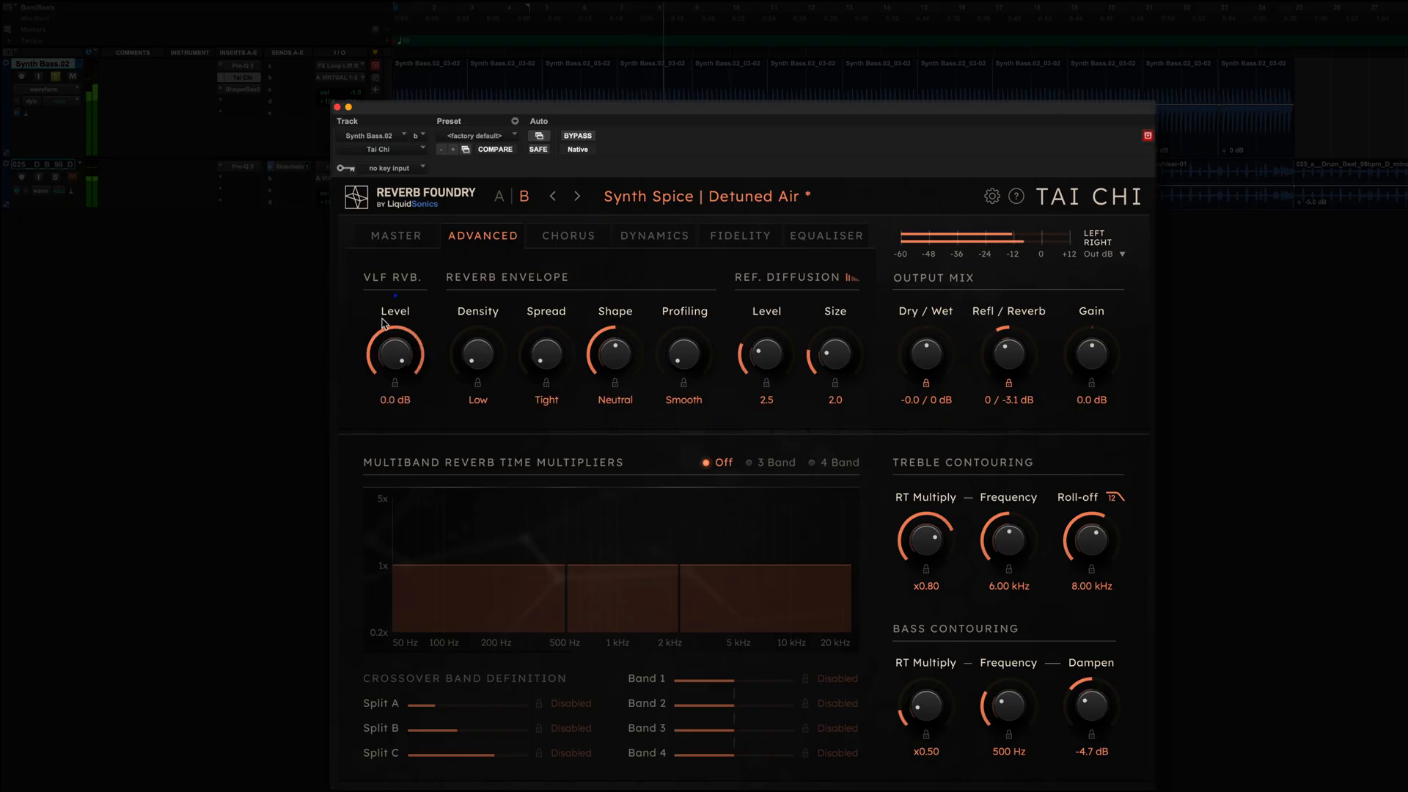
{"action": "left_click_drag", "start_coordinate": [401, 351], "coordinate": [390, 171]}
Compare the sound with the reverb bypassed and active, and with the VLF reverb off and on.
{"action": "left_click", "coordinate": [576, 136]}
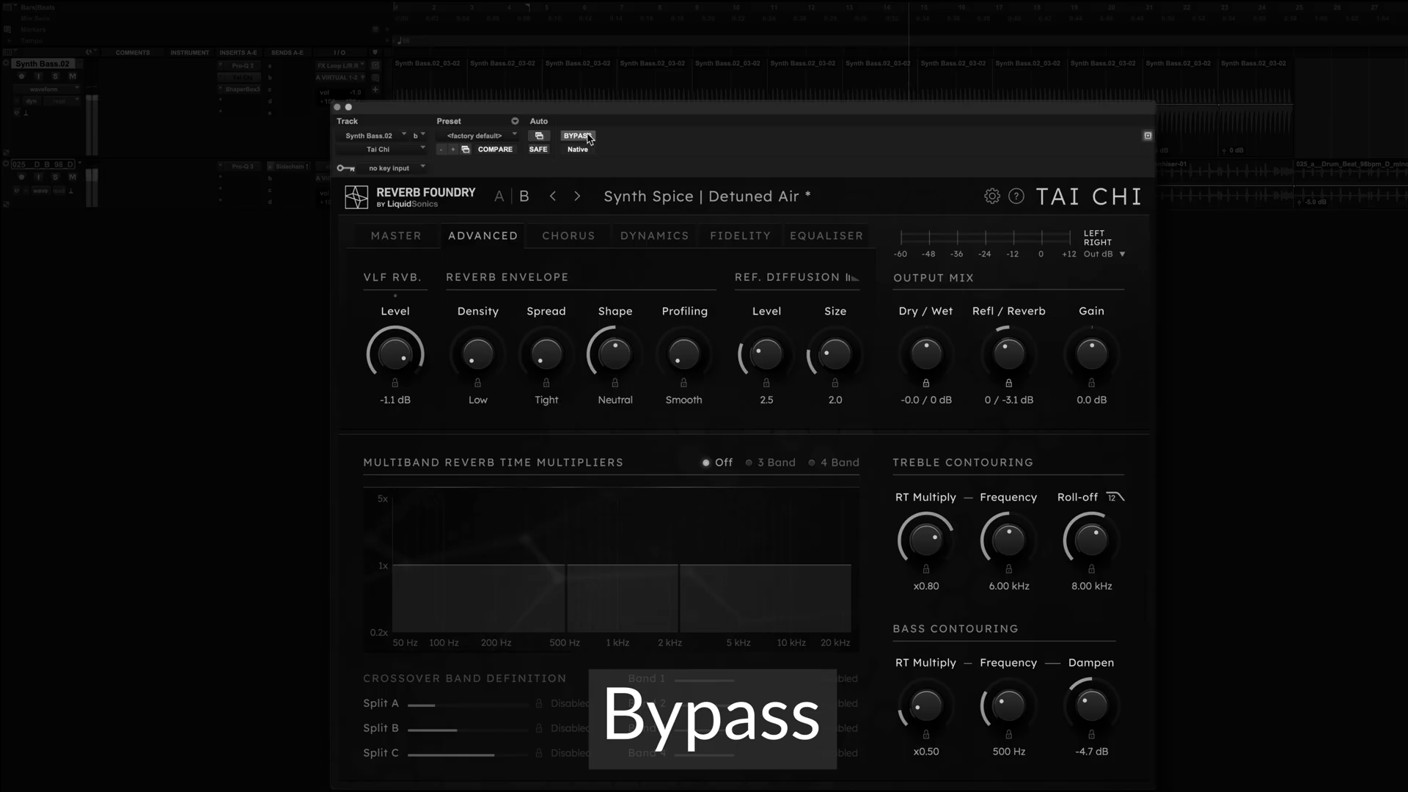
{"action": "left_click", "coordinate": [577, 136]}
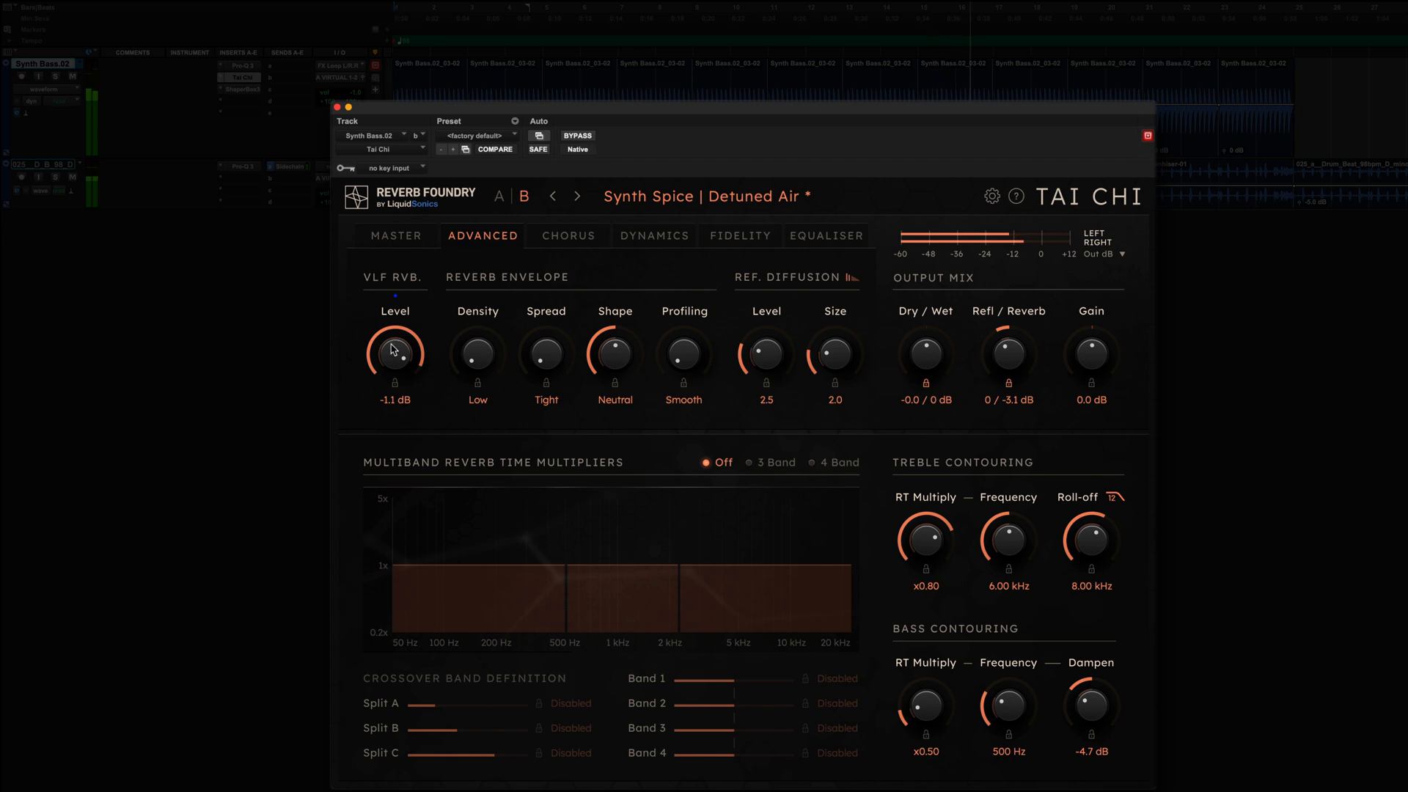
{"action": "left_click_drag", "start_coordinate": [394, 350], "coordinate": [401, 367]}
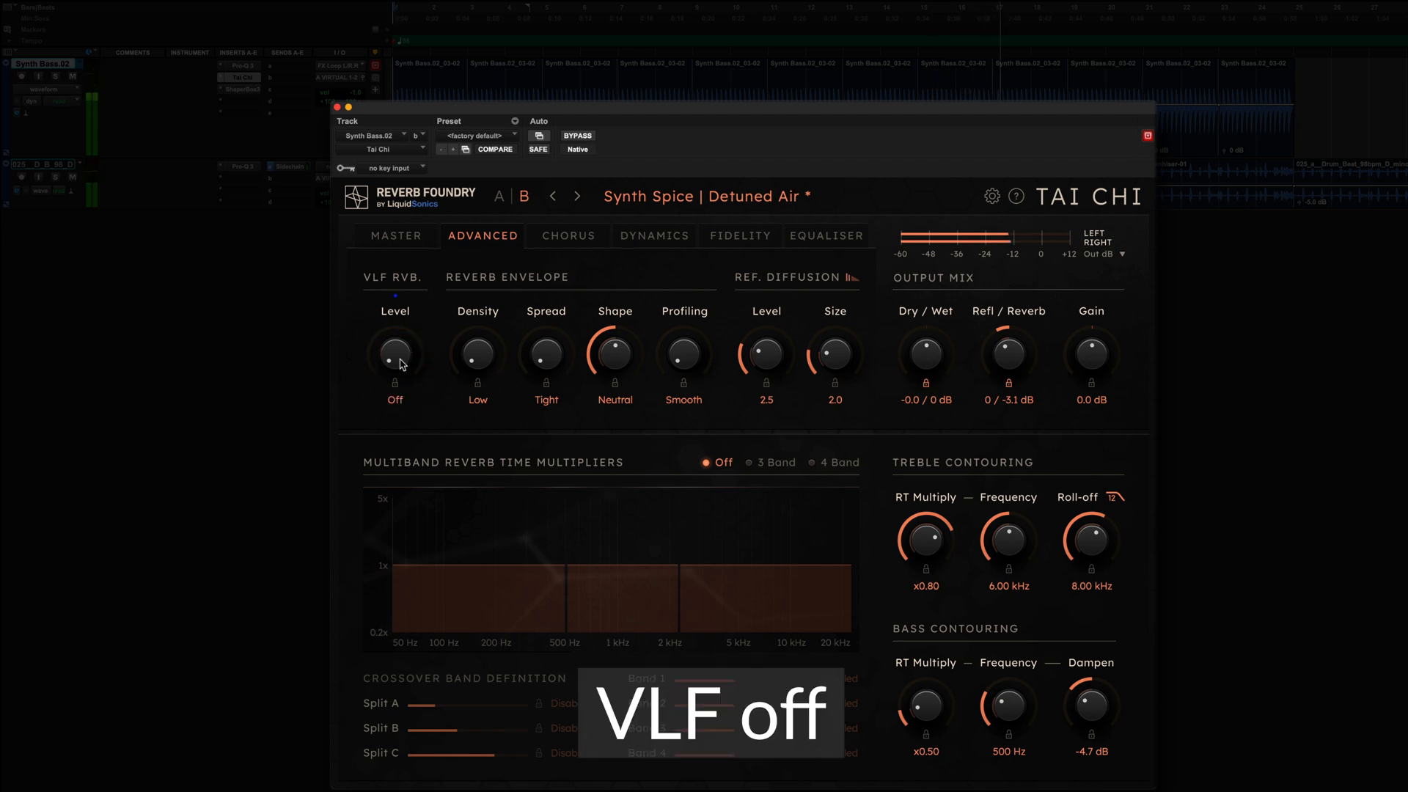
{"action": "left_click_drag", "start_coordinate": [400, 362], "coordinate": [395, 136]}
{"action": "left_click_drag", "start_coordinate": [396, 354], "coordinate": [399, 363]}
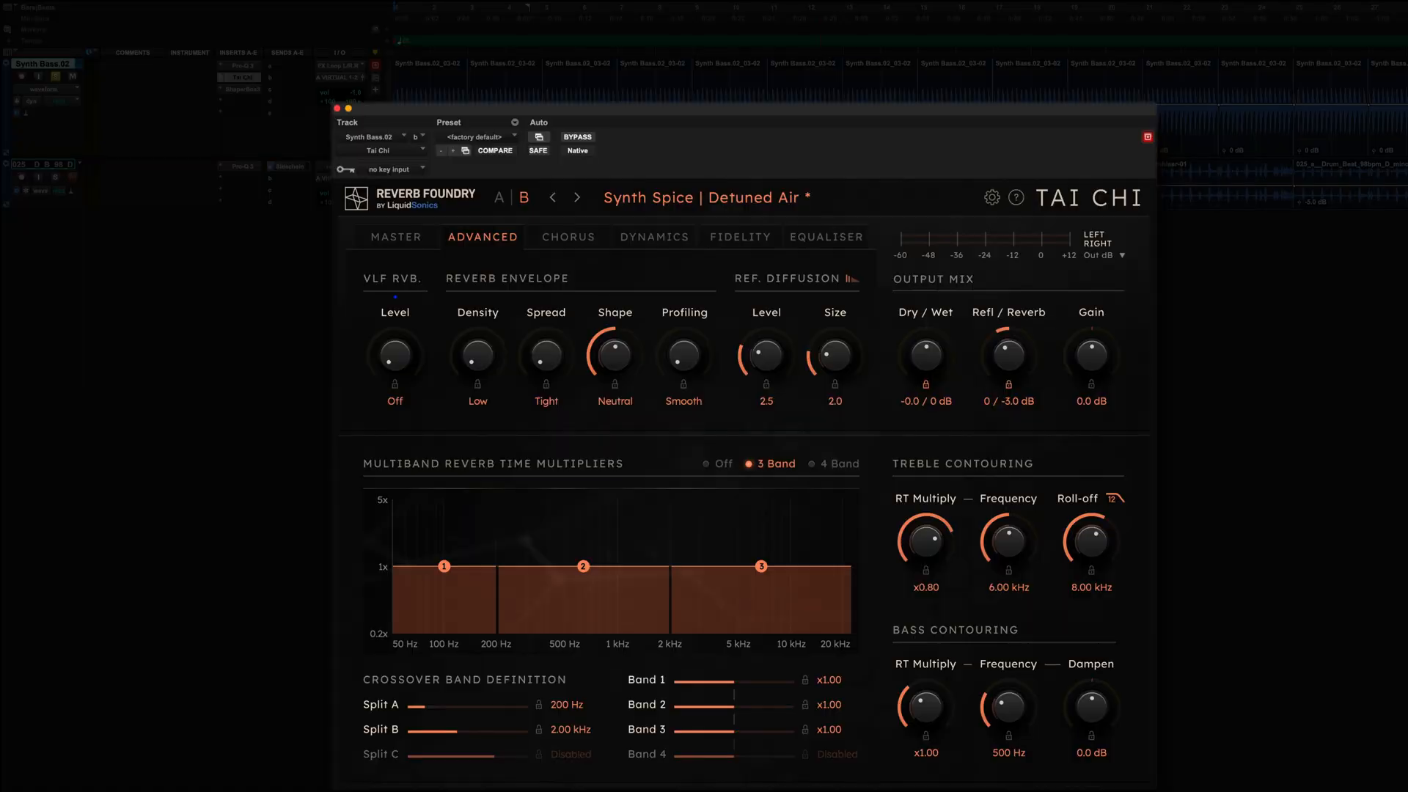
Set the reflections/reverb balance to -5.0 / 0 dB and the Band 1 reverb time multiplier to x2.01.
{"action": "left_click_drag", "start_coordinate": [1004, 356], "coordinate": [1007, 301]}
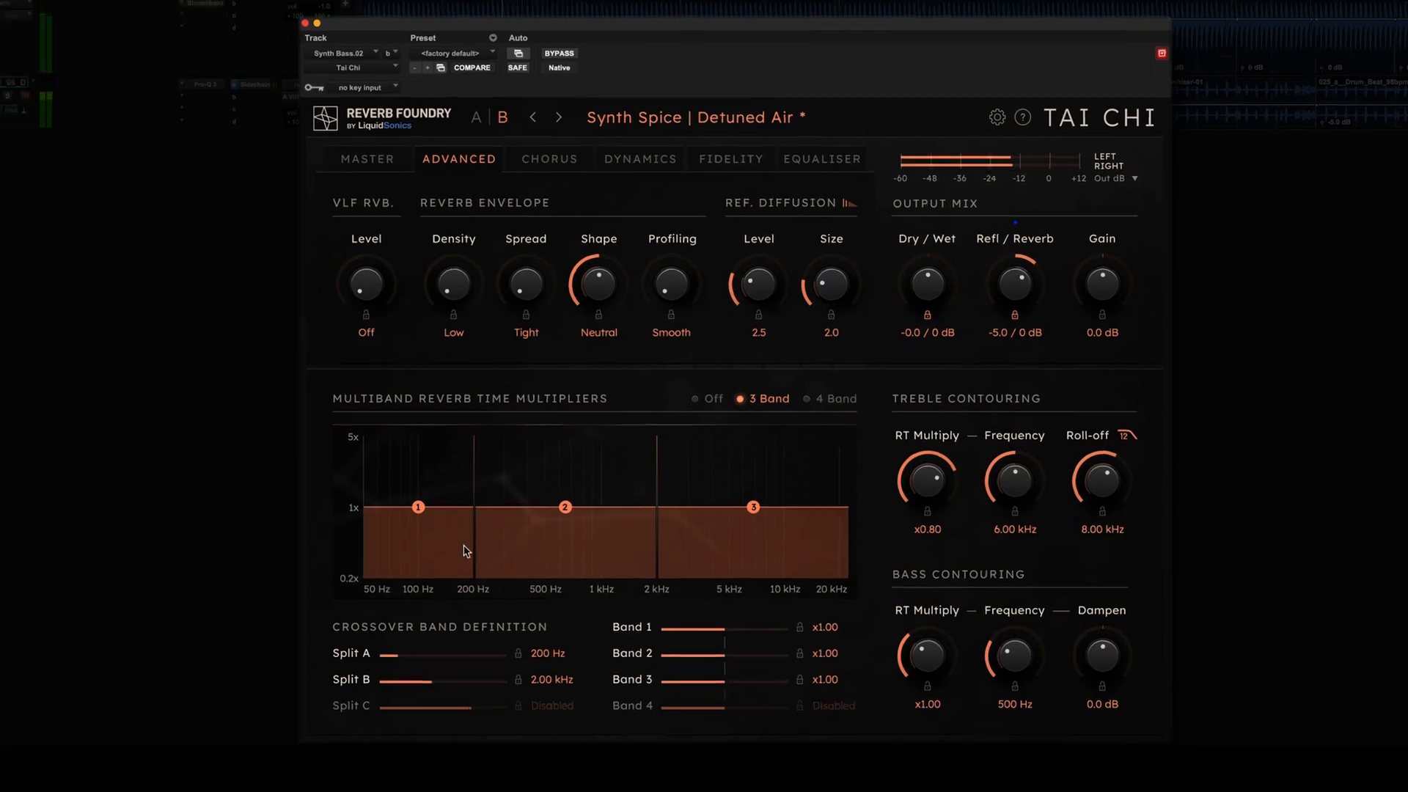
{"action": "left_click_drag", "start_coordinate": [418, 507], "coordinate": [421, 587]}
{"action": "left_click_drag", "start_coordinate": [357, 449], "coordinate": [363, 307]}
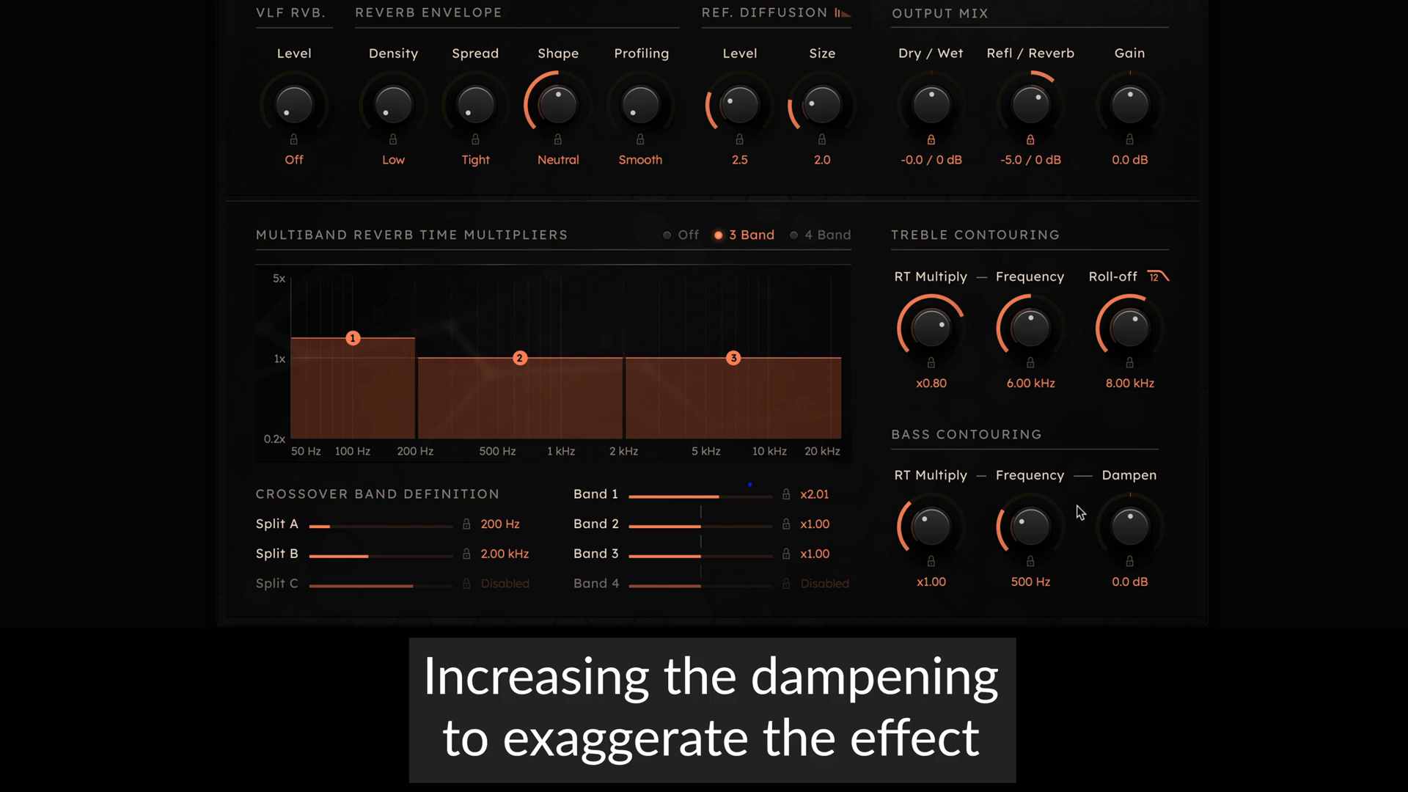
Reset the Band 1 multiplier to x1.00 and set the bass contouring dampening to -12.0 dB.
{"action": "left_click_drag", "start_coordinate": [1122, 526], "coordinate": [1124, 517]}
{"action": "double_click", "coordinate": [1130, 523]}
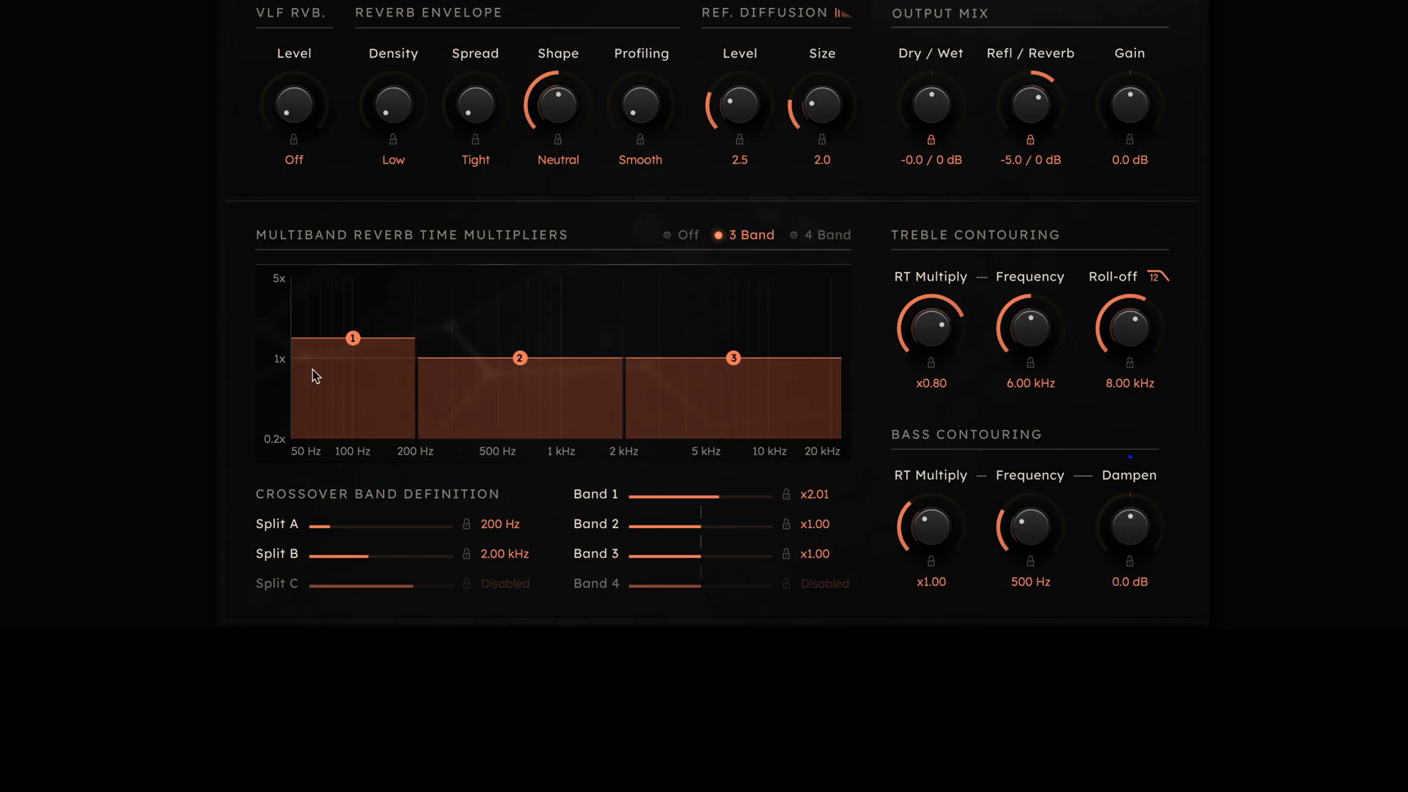
{"action": "double_click", "coordinate": [358, 341]}
{"action": "left_click_drag", "start_coordinate": [1148, 543], "coordinate": [1117, 623]}
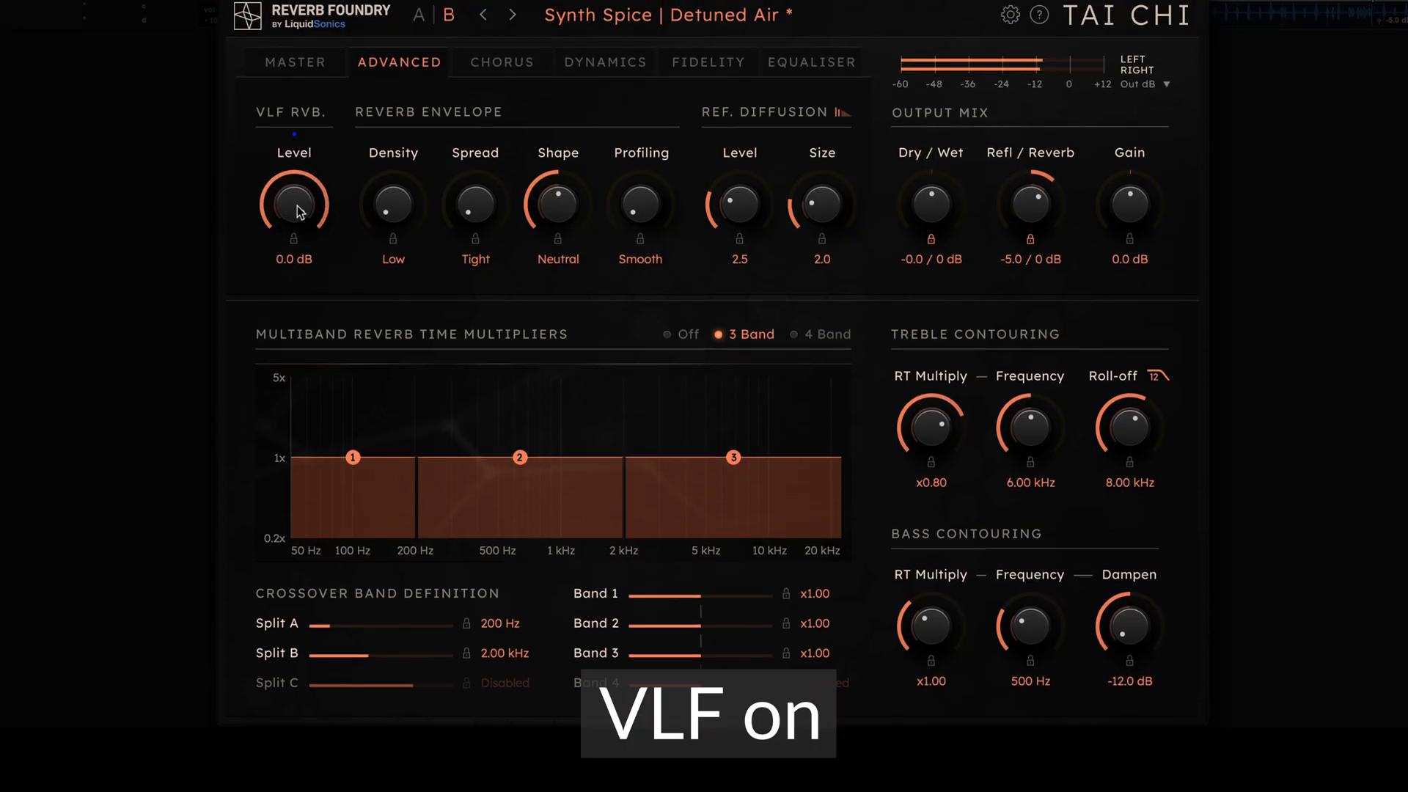
Compare the VLF reverb off and at 0.0 dB, first with the current balance and again with only reflections.
{"action": "left_click_drag", "start_coordinate": [299, 201], "coordinate": [332, 693]}
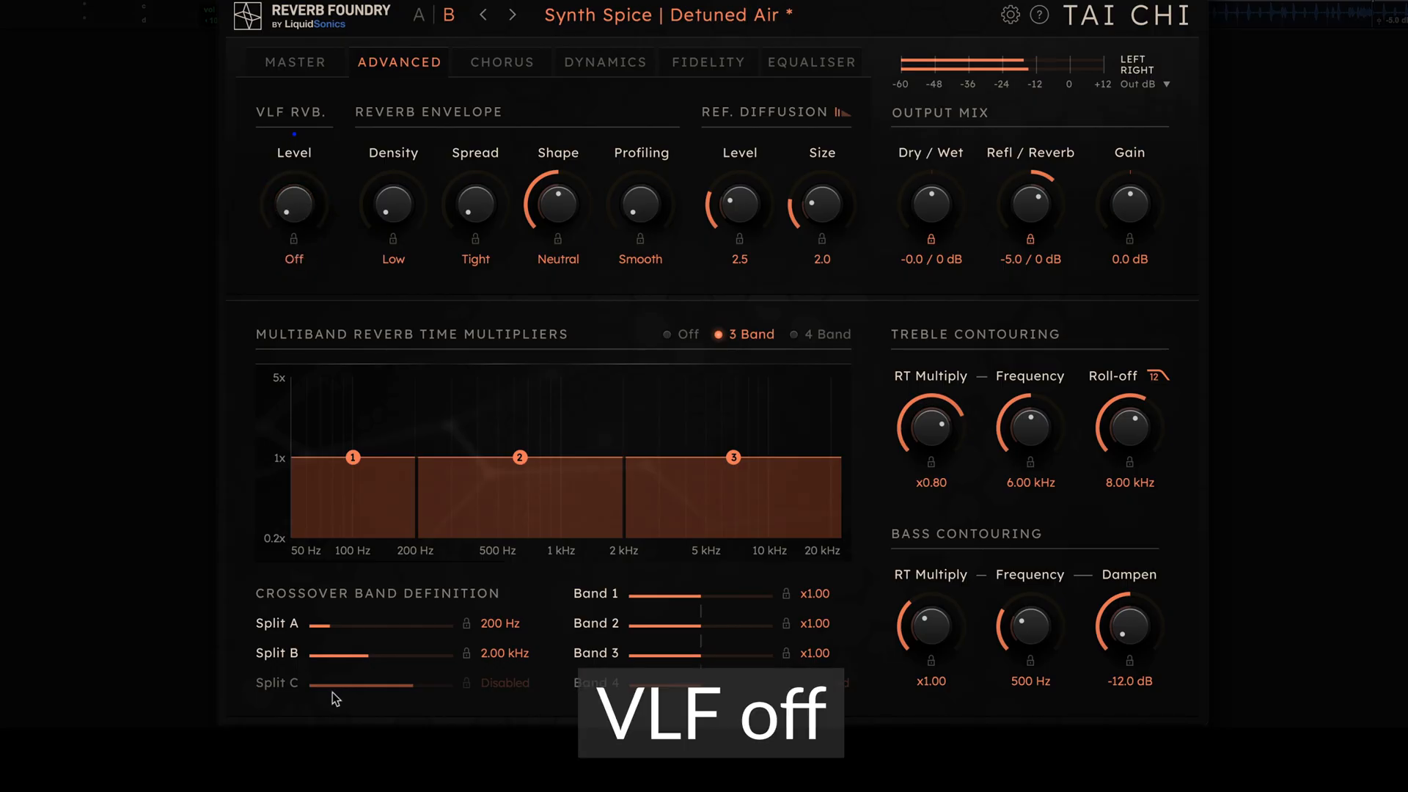
{"action": "double_click", "coordinate": [296, 209]}
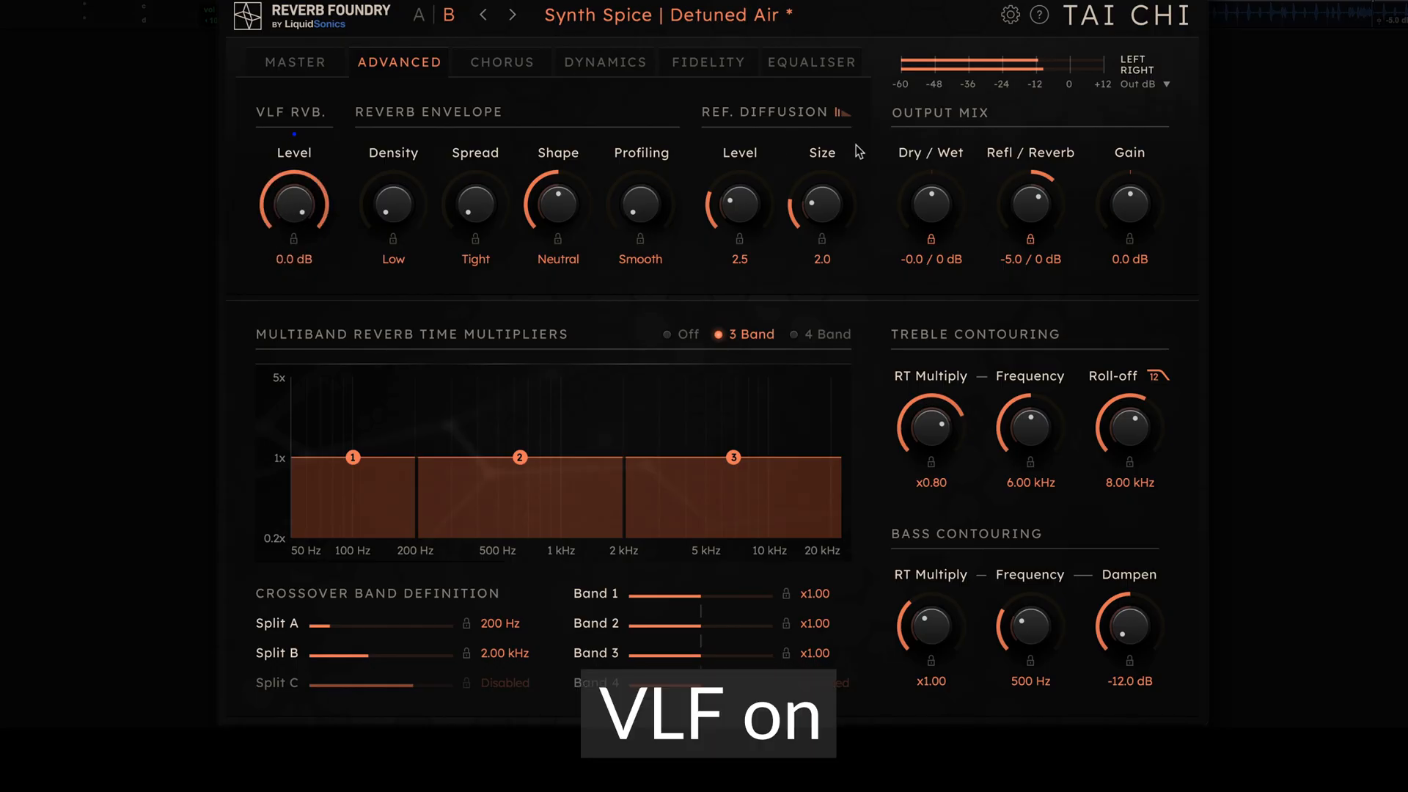
{"action": "left_click_drag", "start_coordinate": [1033, 211], "coordinate": [1006, 359]}
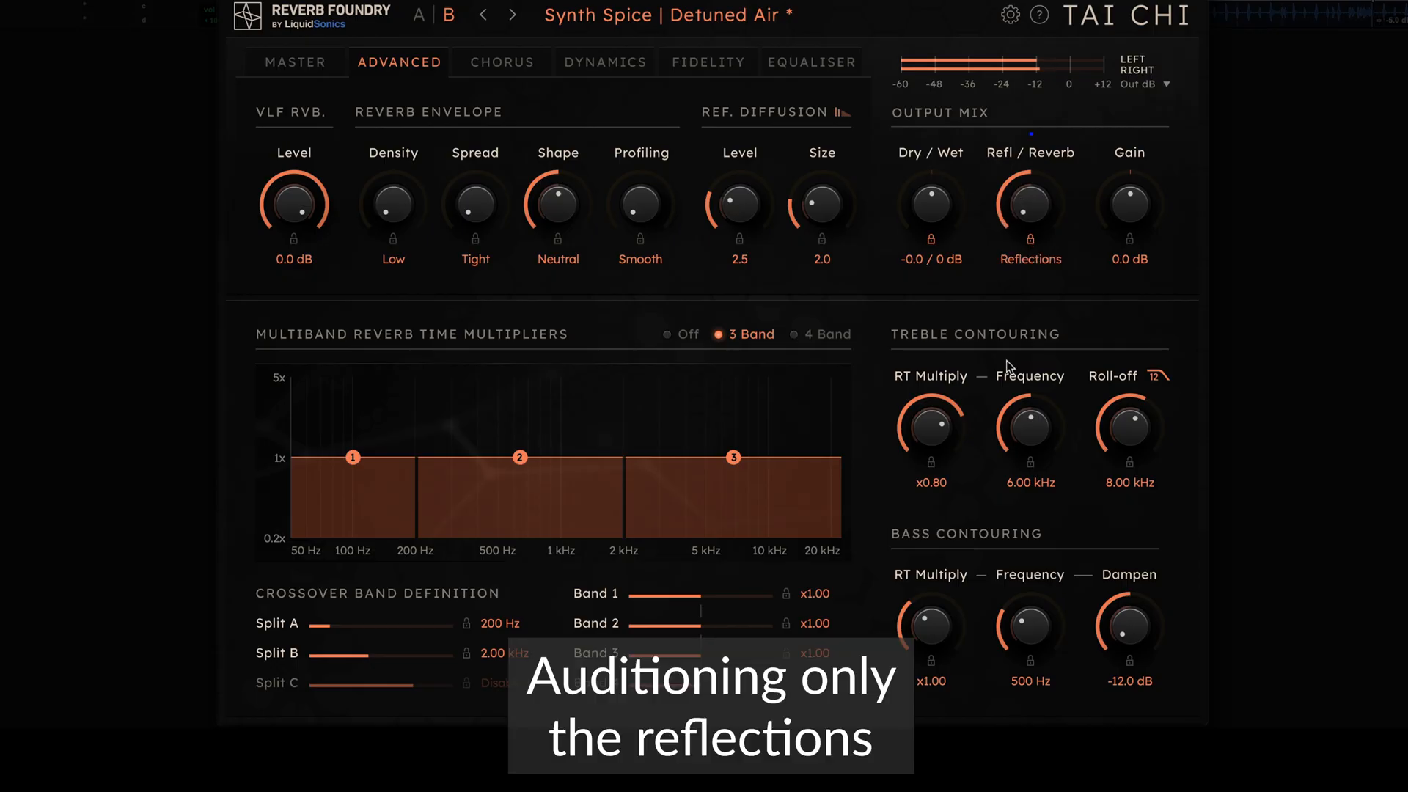
{"action": "left_click_drag", "start_coordinate": [296, 205], "coordinate": [274, 501]}
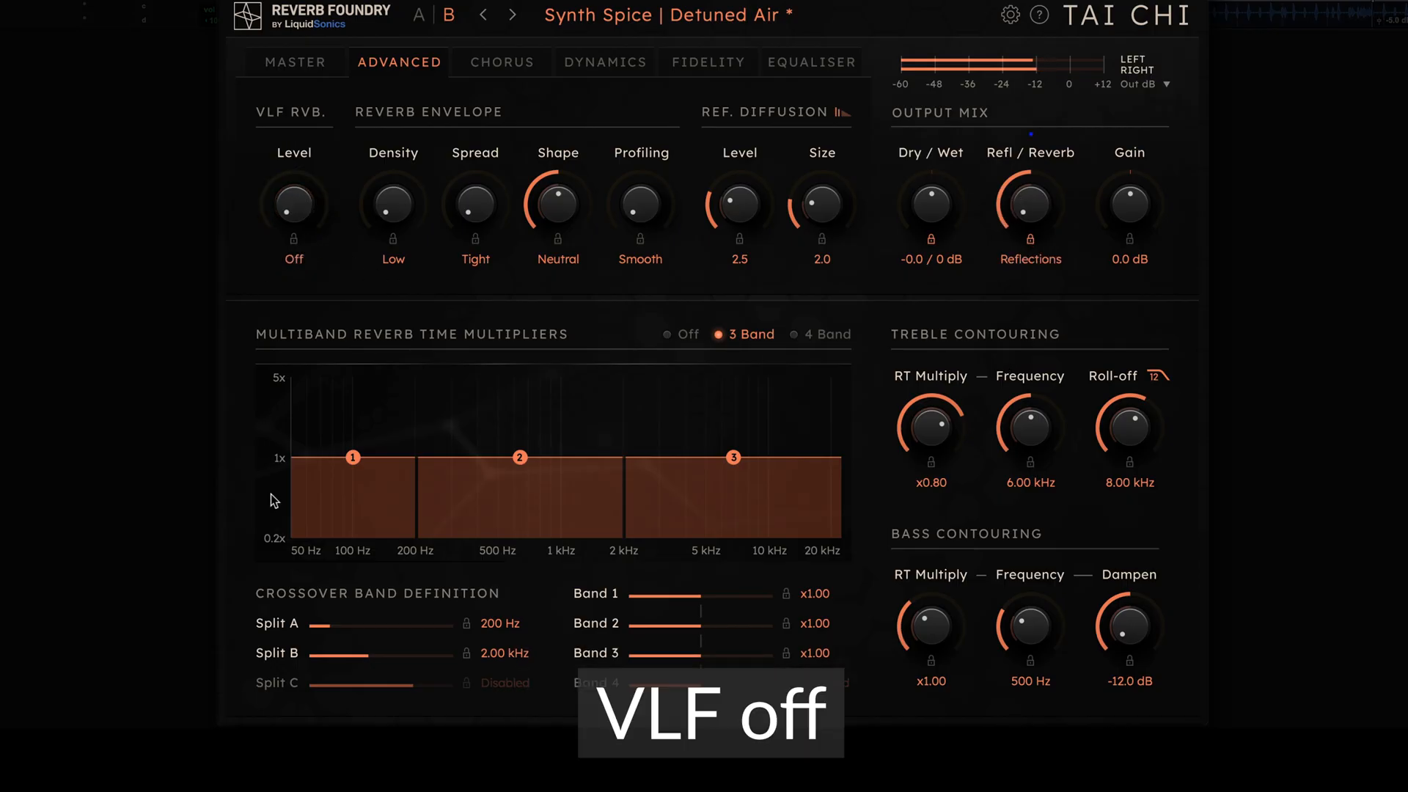
{"action": "left_click_drag", "start_coordinate": [297, 220], "coordinate": [297, 3]}
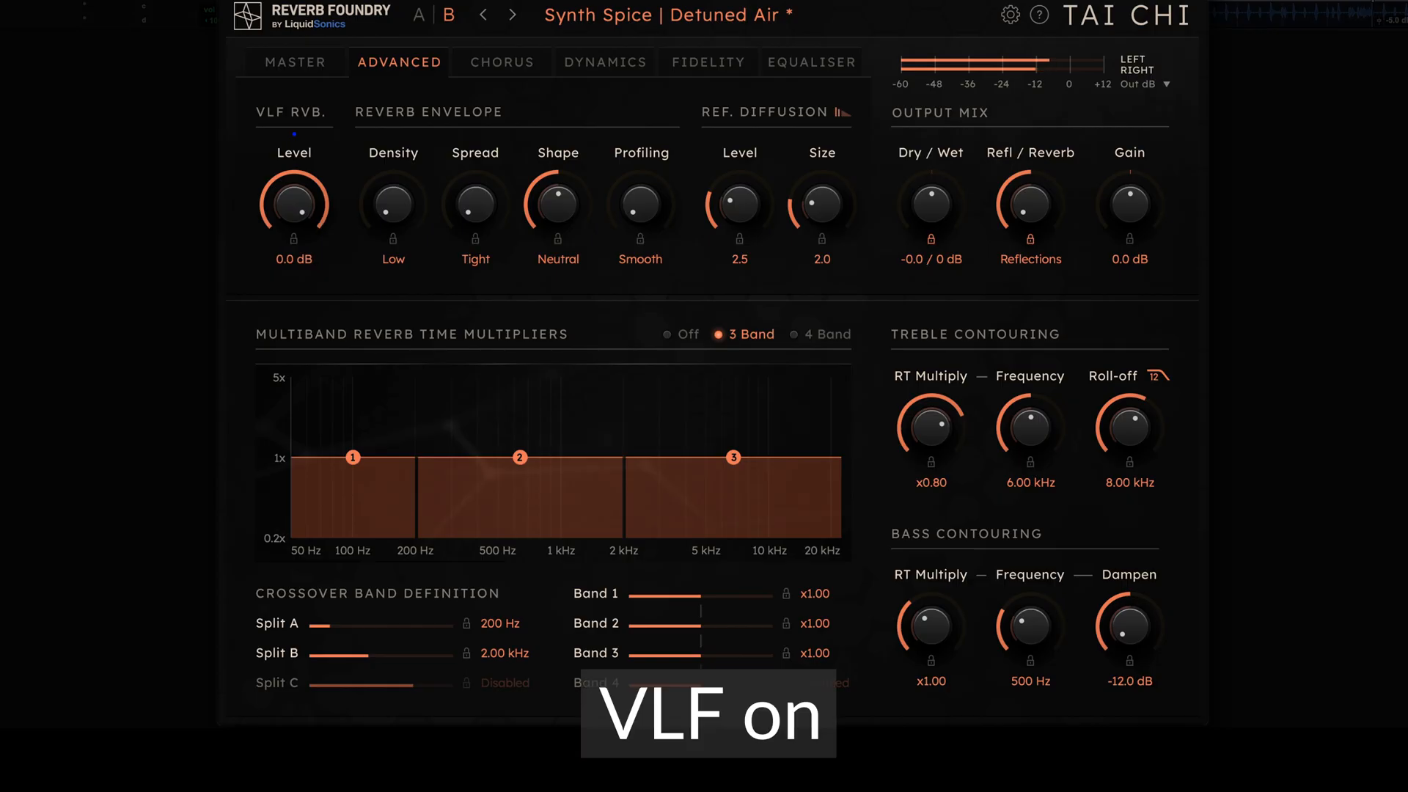
Set the reflections/reverb balance to 0 / -3.0 dB and compare the result with the plug-in bypassed.
{"action": "left_click_drag", "start_coordinate": [1038, 217], "coordinate": [1033, 138]}
{"action": "left_click_drag", "start_coordinate": [1029, 112], "coordinate": [1028, 108]}
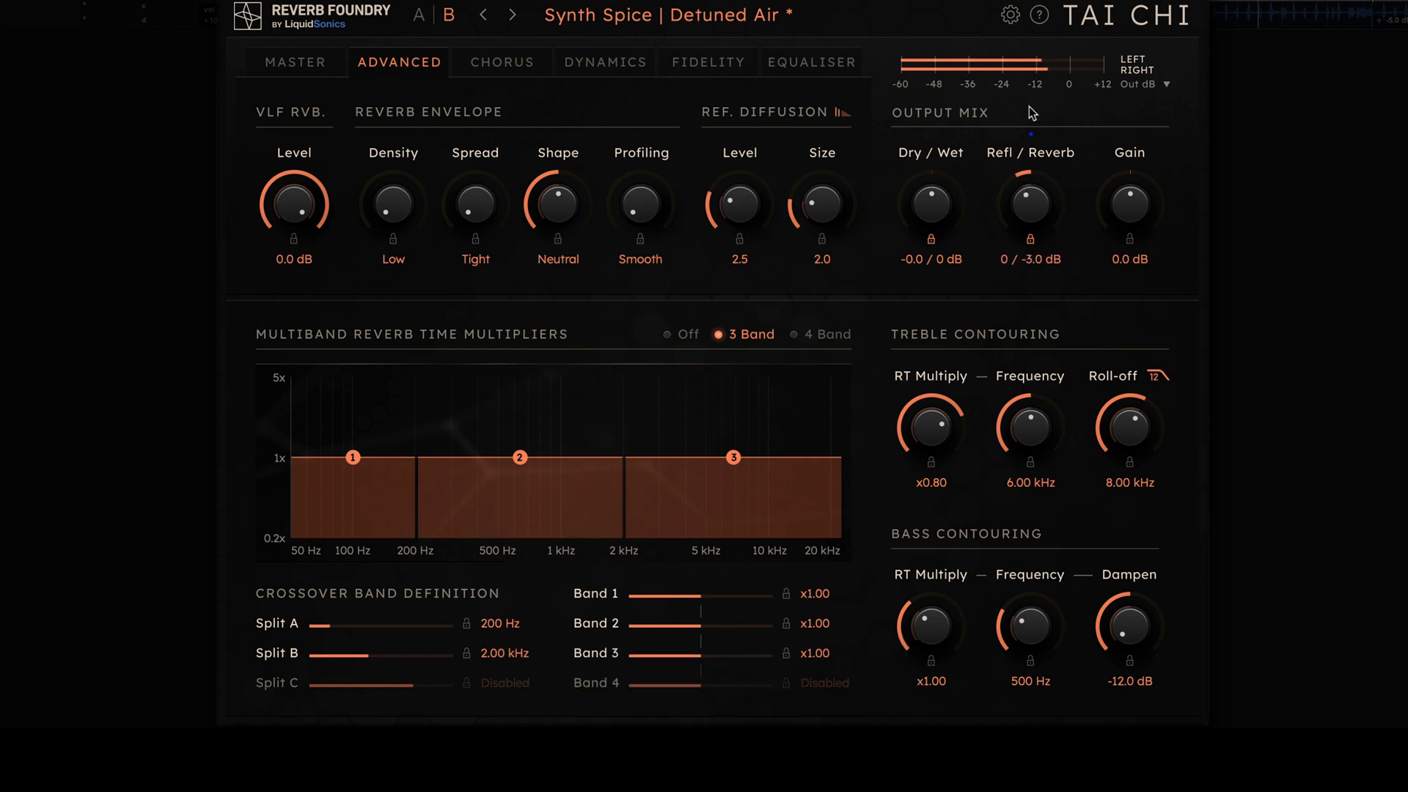
{"action": "key", "text": "shift+v"}
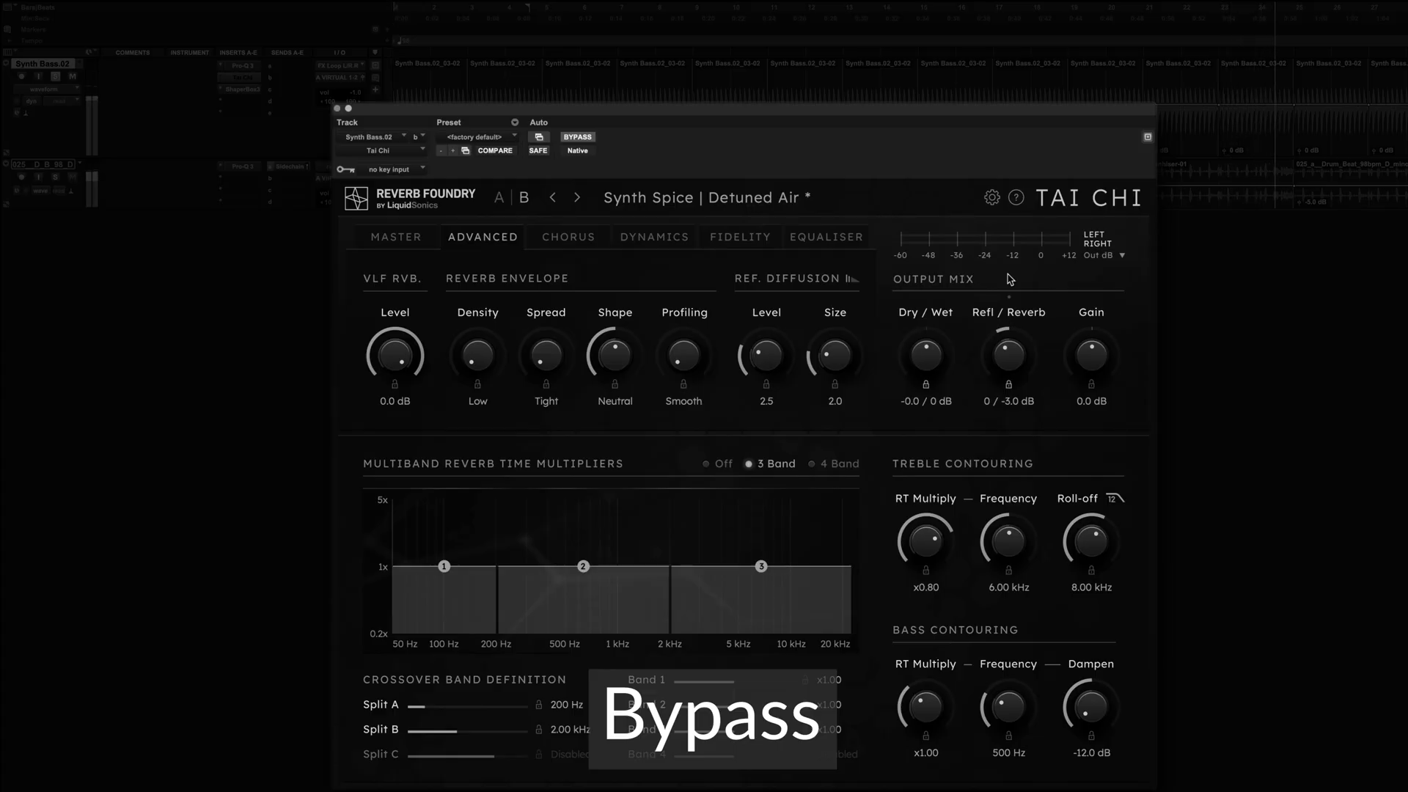
{"action": "key", "text": "shift+v"}
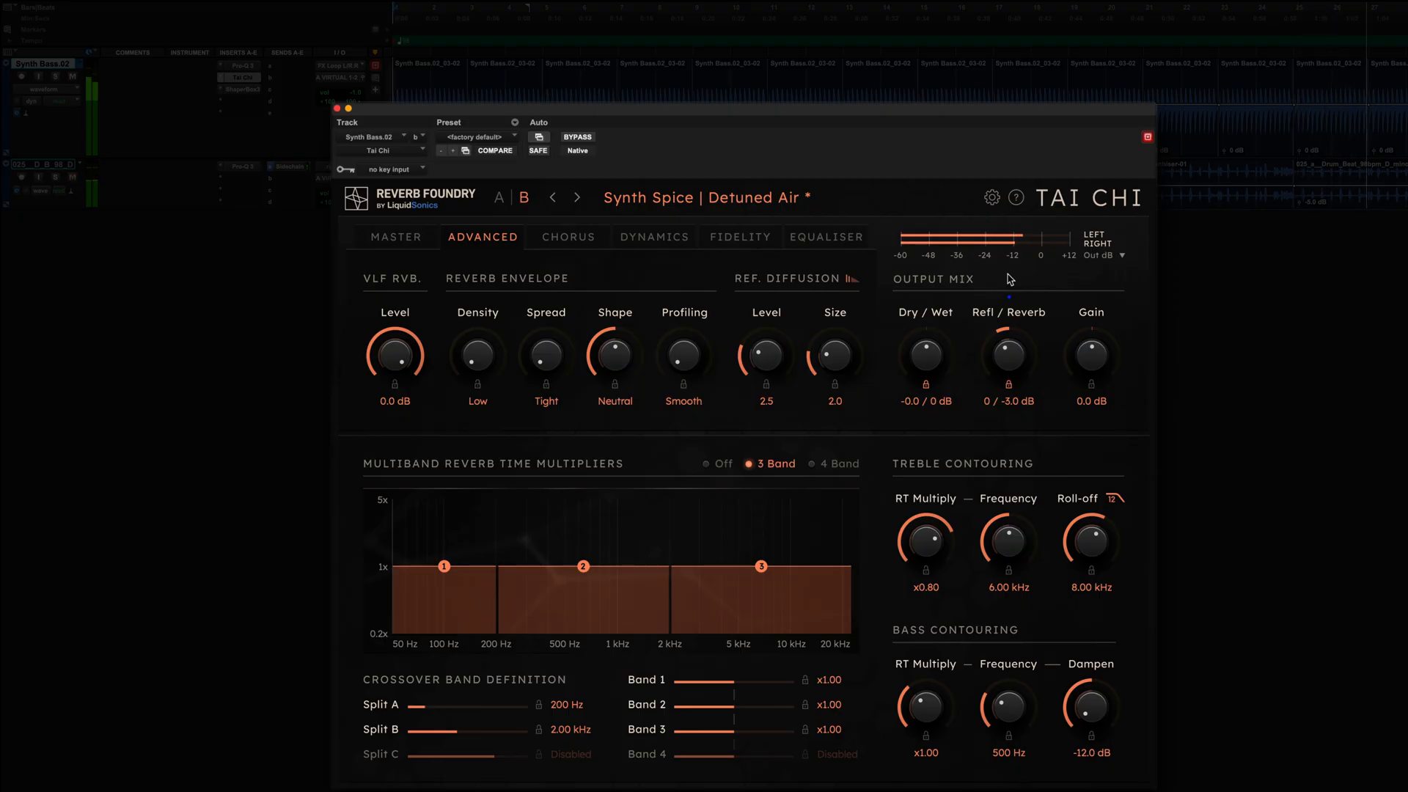
Set the dry/wet mix to 0 / -2.9 dB and compare the result with the plug-in bypassed.
{"action": "left_click_drag", "start_coordinate": [933, 355], "coordinate": [934, 372]}
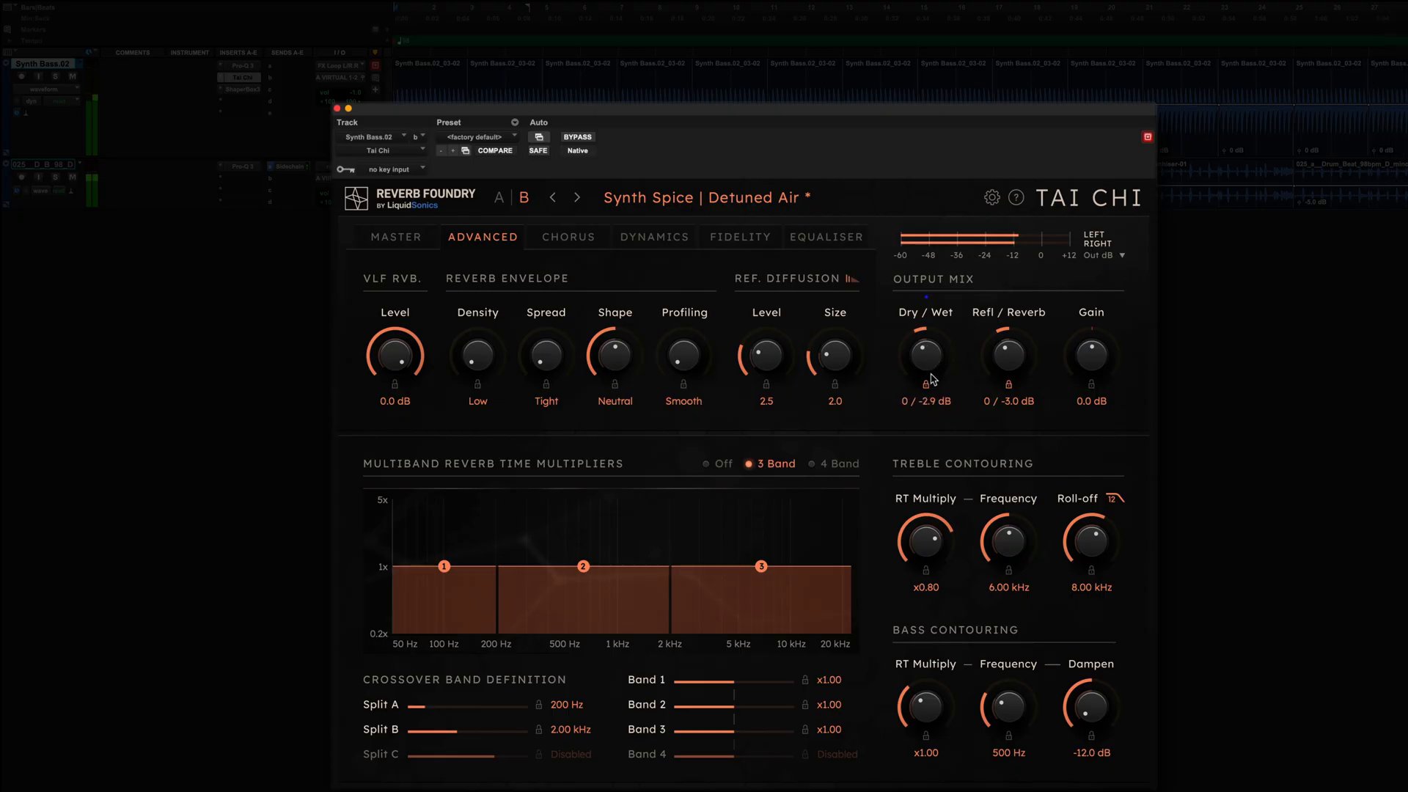
{"action": "key", "text": "shift+v"}
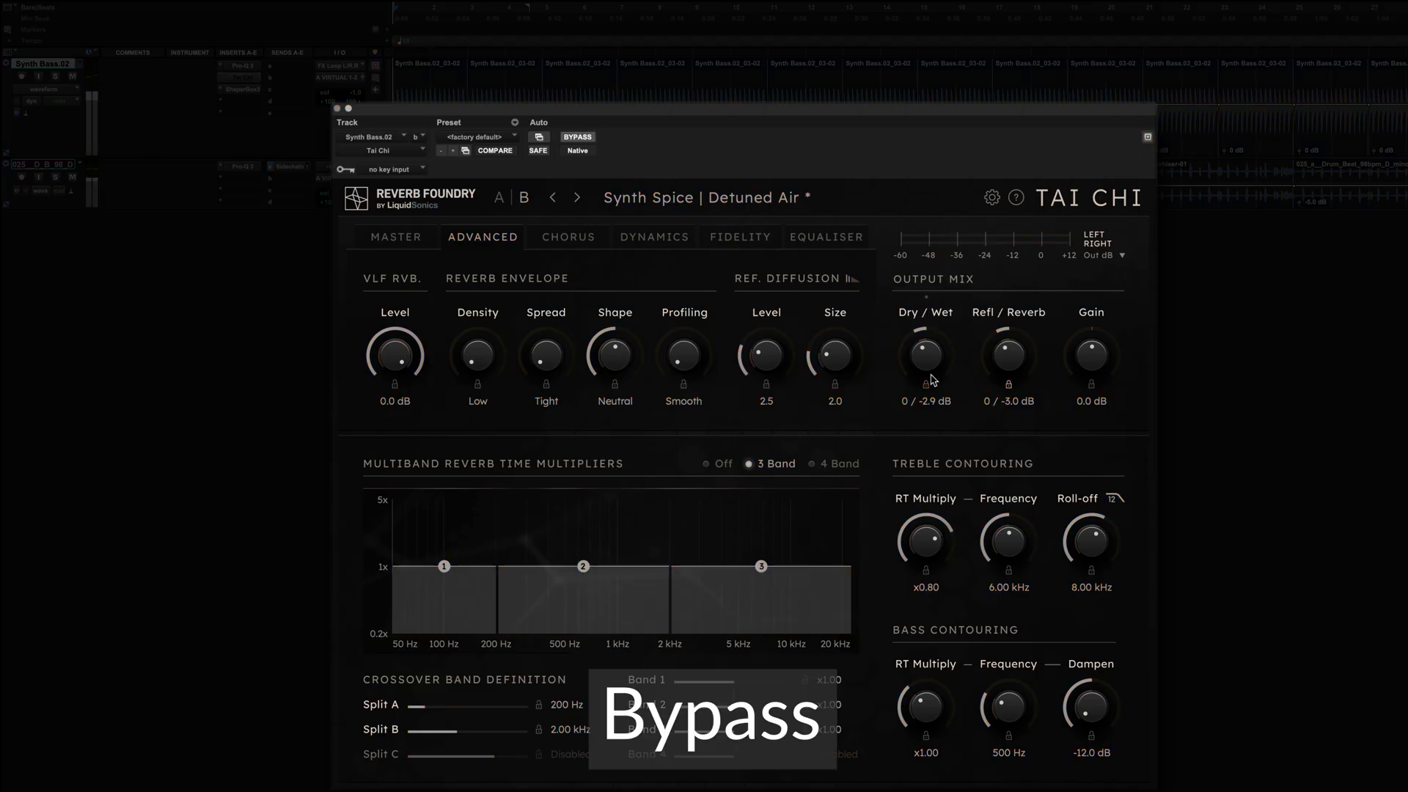
{"action": "key", "text": "shift+v"}
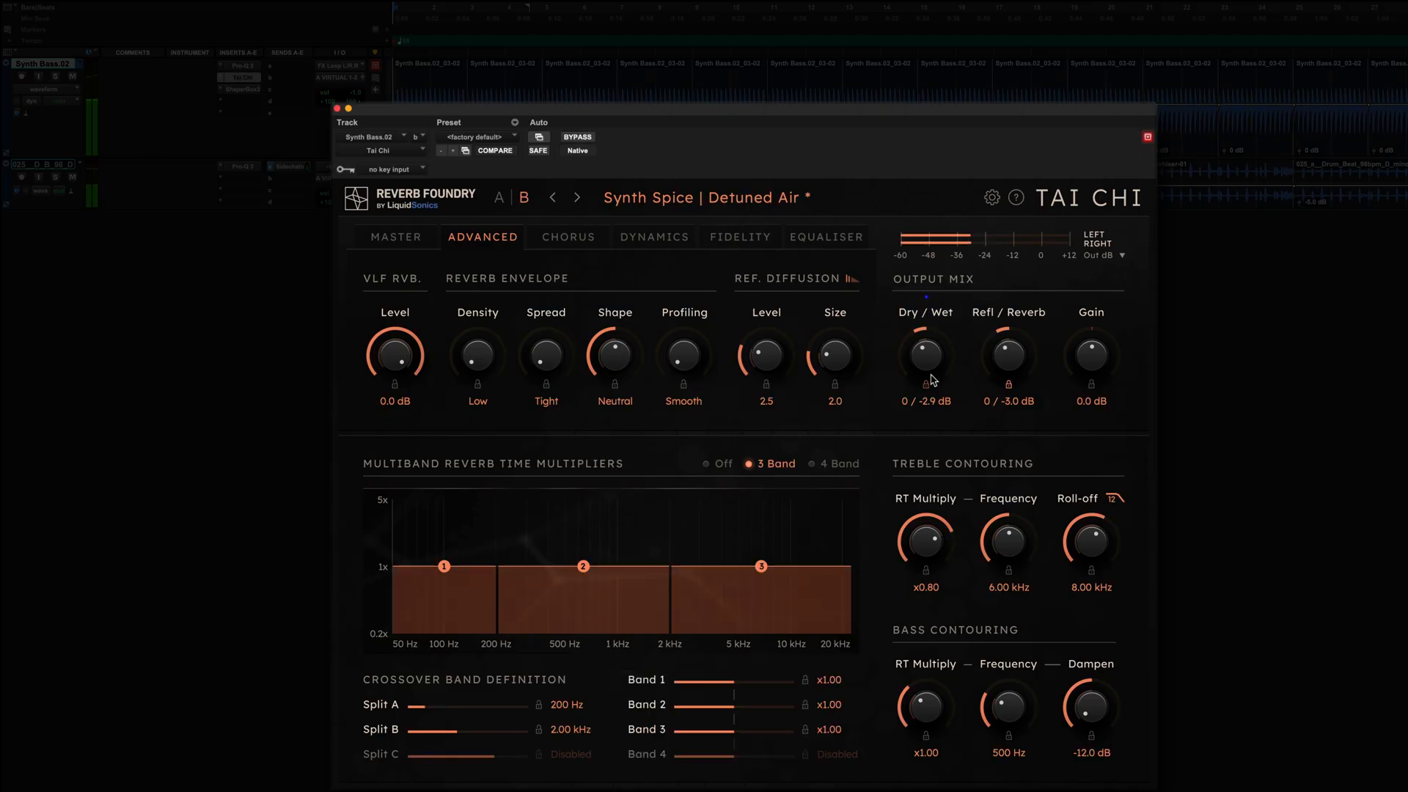